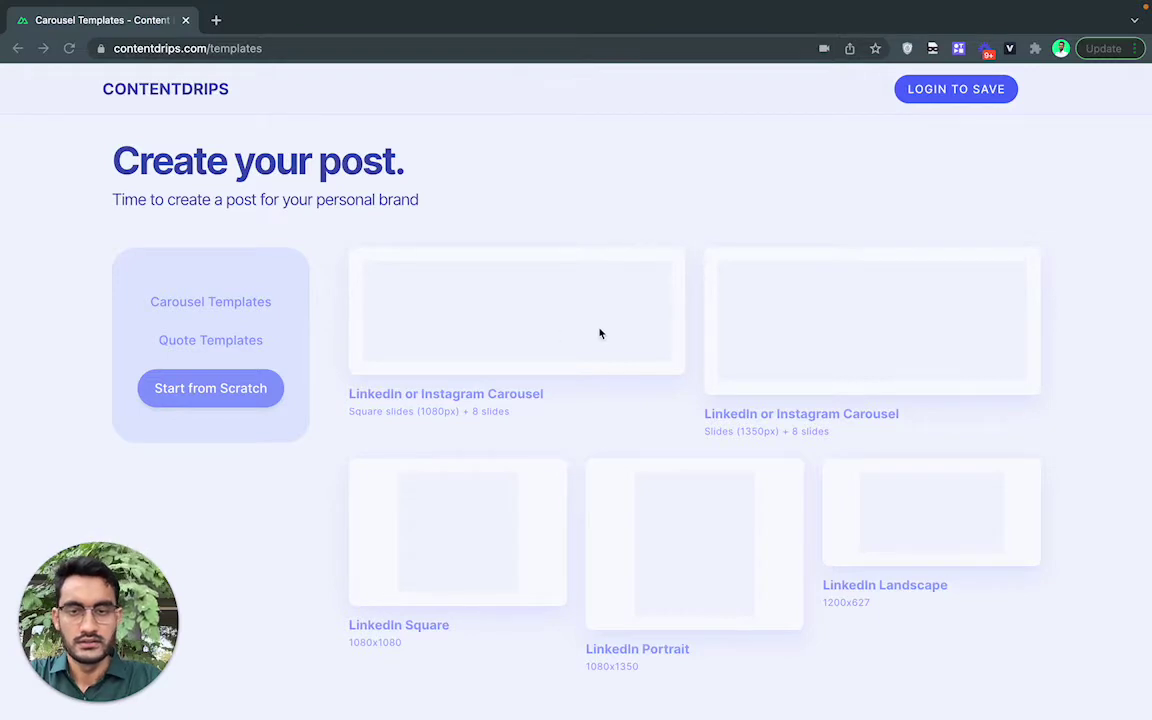
Step: Start a post from scratch and browse the Carousel and Quote template categories
{"action": "left_click", "coordinate": [268, 388]}
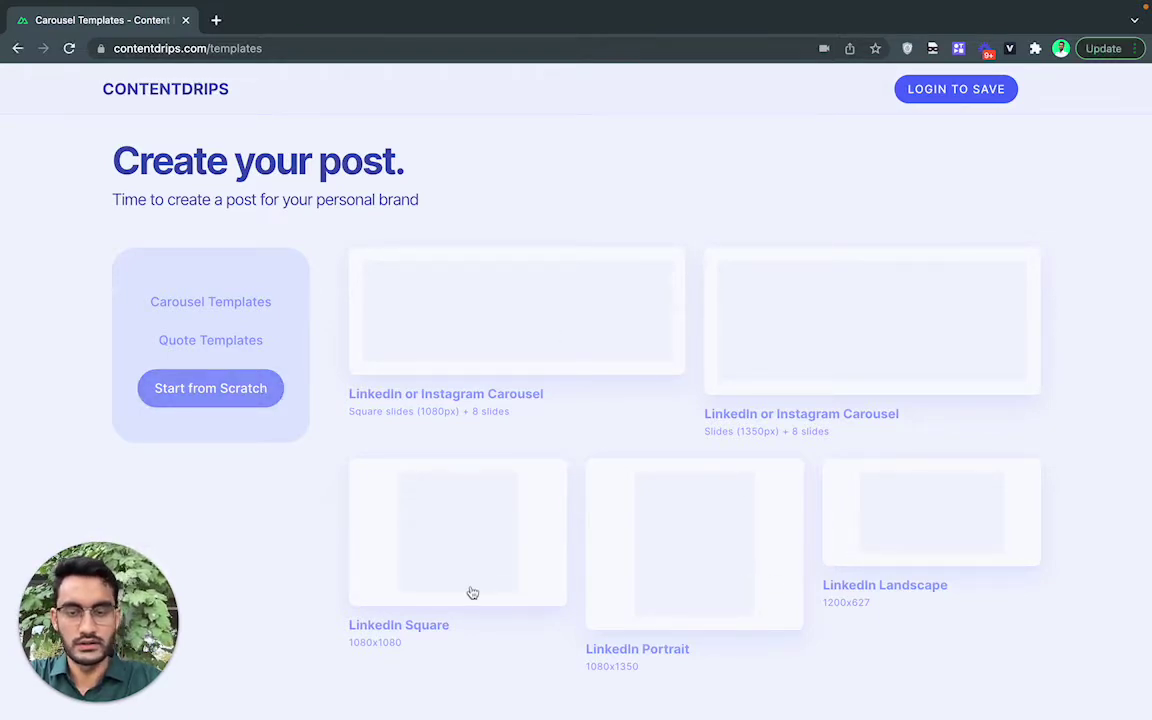
{"action": "left_click", "coordinate": [225, 310]}
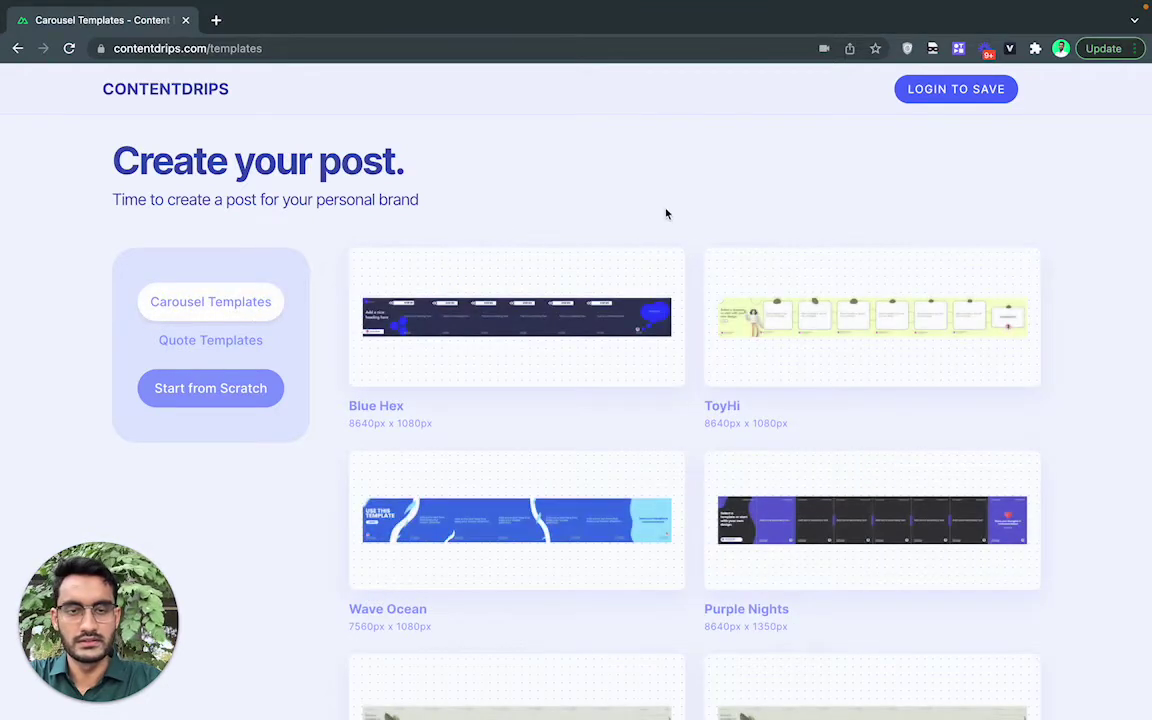
{"action": "left_click", "coordinate": [253, 340]}
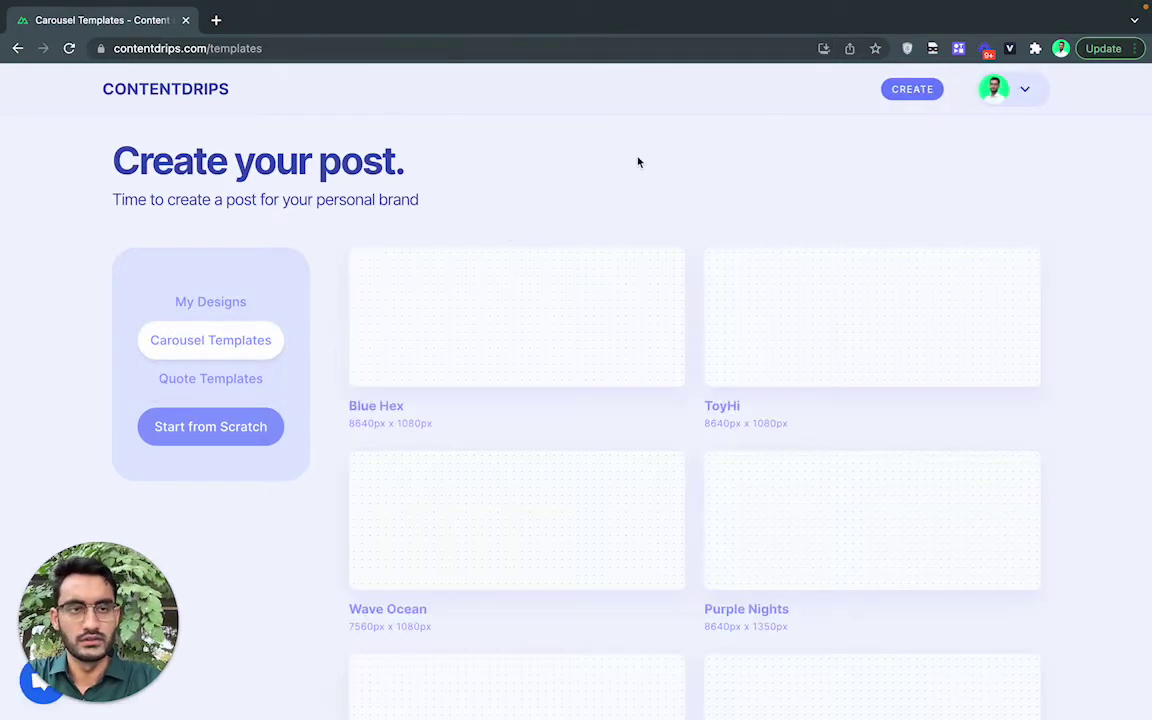
Step: Open My Designs and scroll the grid to find the Neon Template card
{"action": "left_click", "coordinate": [255, 302]}
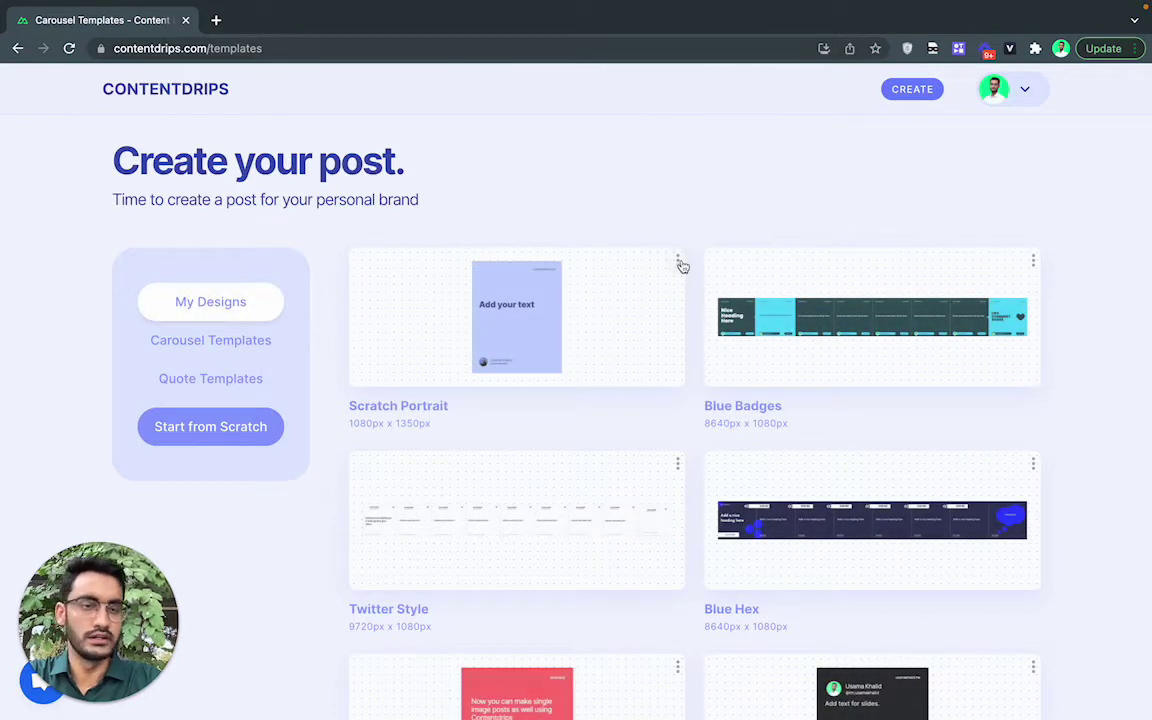
{"action": "scroll", "coordinate": [570, 280], "scroll_direction": "down", "scroll_amount": 5}
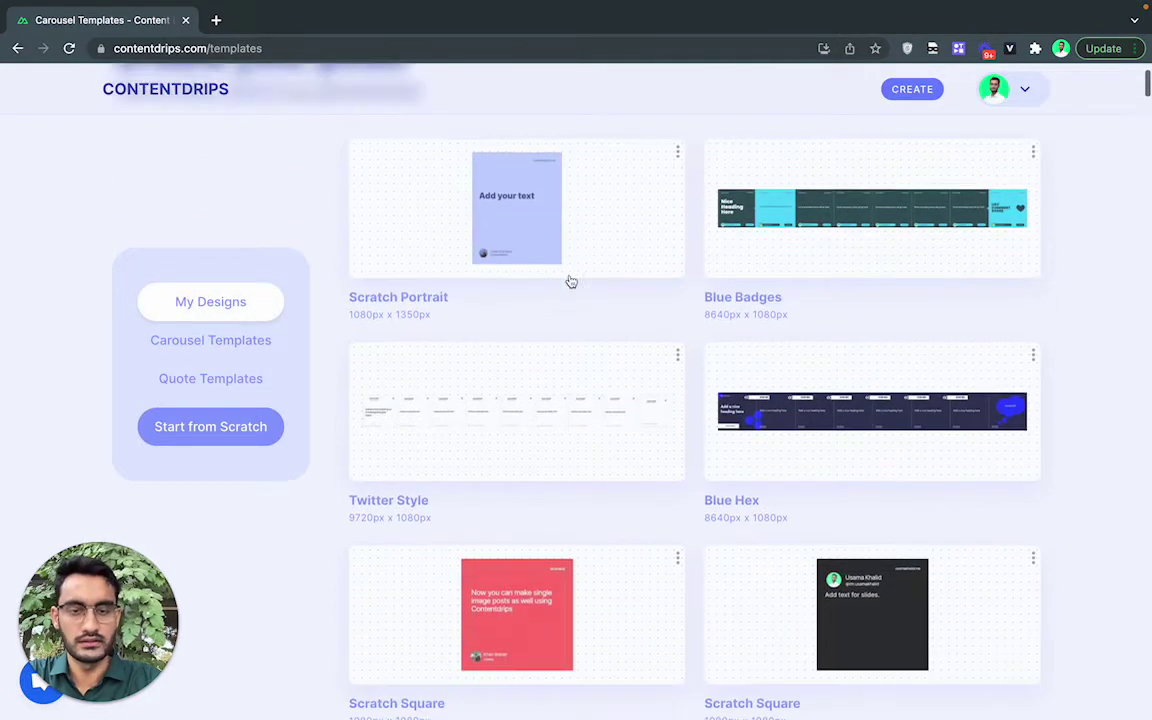
{"action": "scroll", "coordinate": [570, 280], "scroll_direction": "up", "scroll_amount": 5}
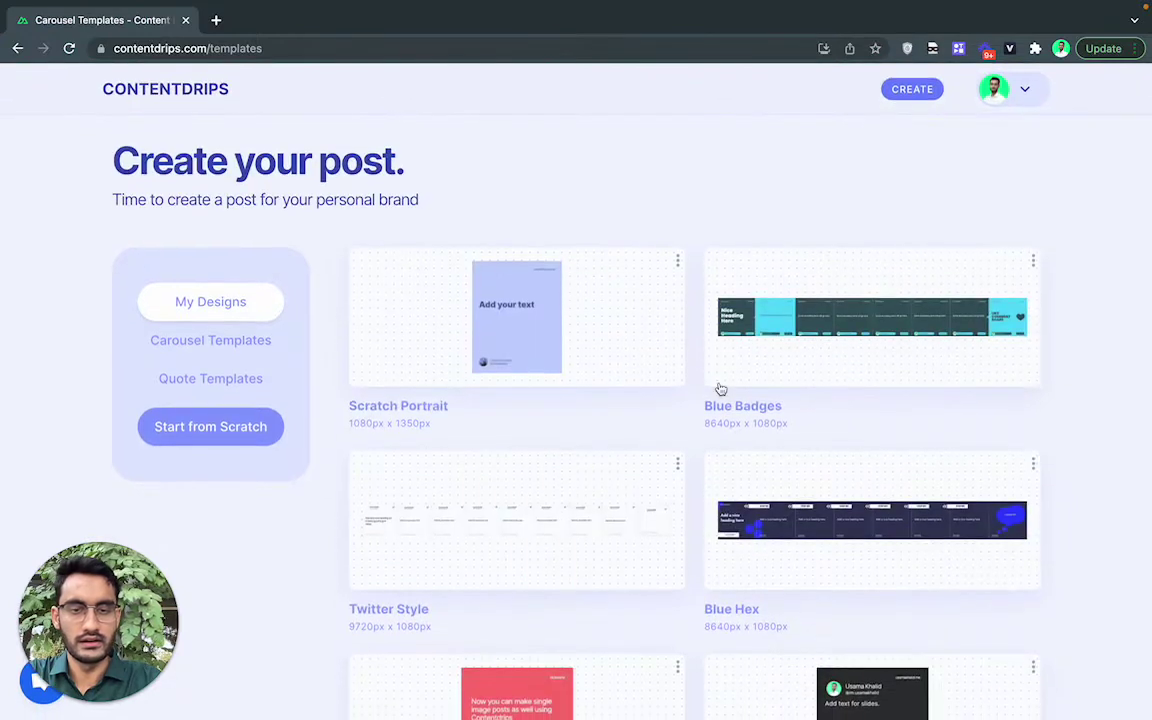
{"action": "scroll", "coordinate": [720, 389], "scroll_direction": "down", "scroll_amount": 4}
{"action": "scroll", "coordinate": [720, 389], "scroll_direction": "down", "scroll_amount": 6}
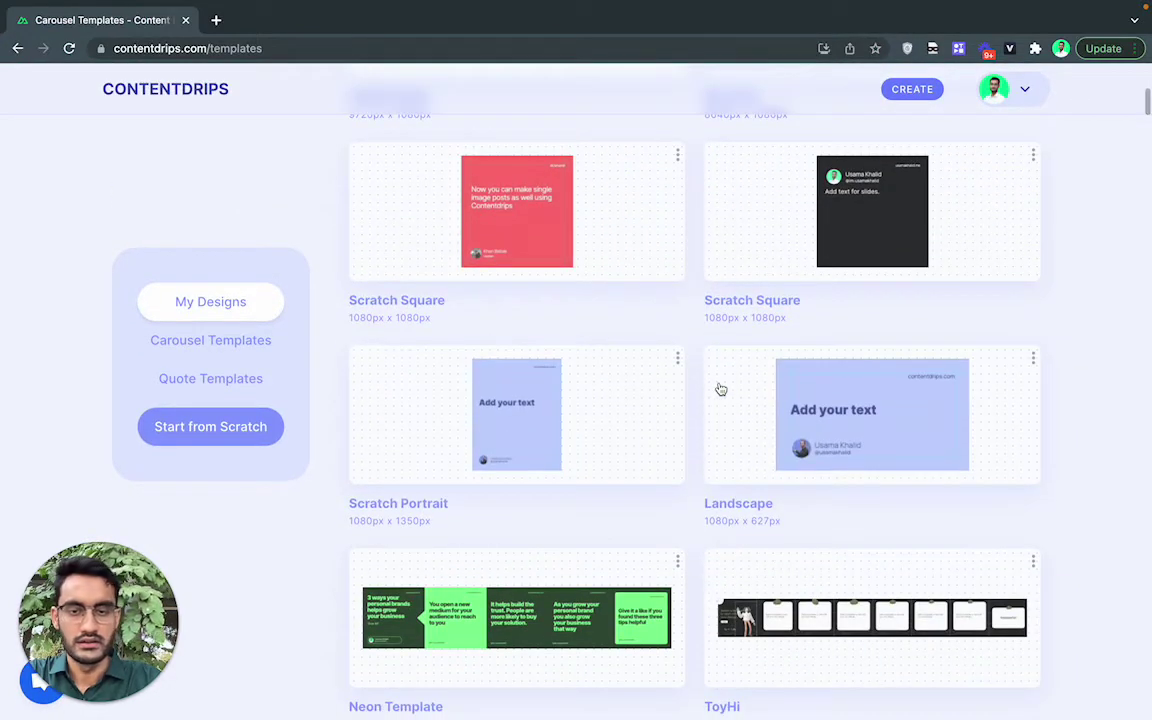
{"action": "scroll", "coordinate": [479, 485], "scroll_direction": "up", "scroll_amount": 1}
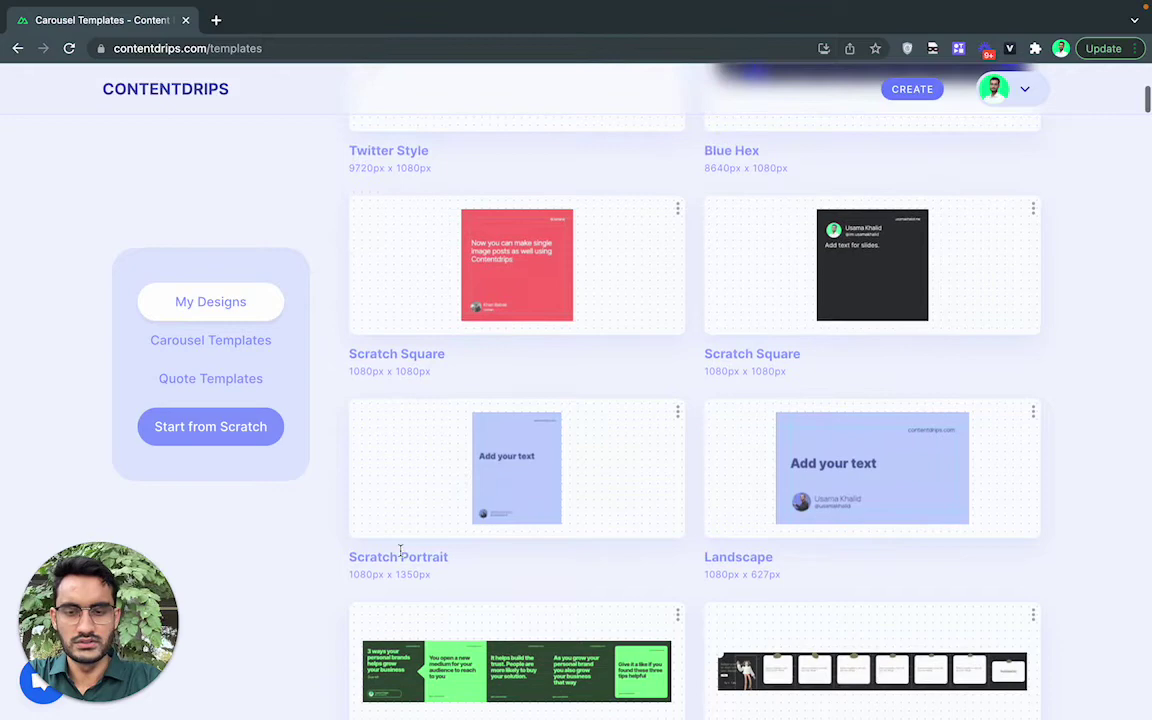
{"action": "scroll", "coordinate": [674, 550], "scroll_direction": "down", "scroll_amount": 5}
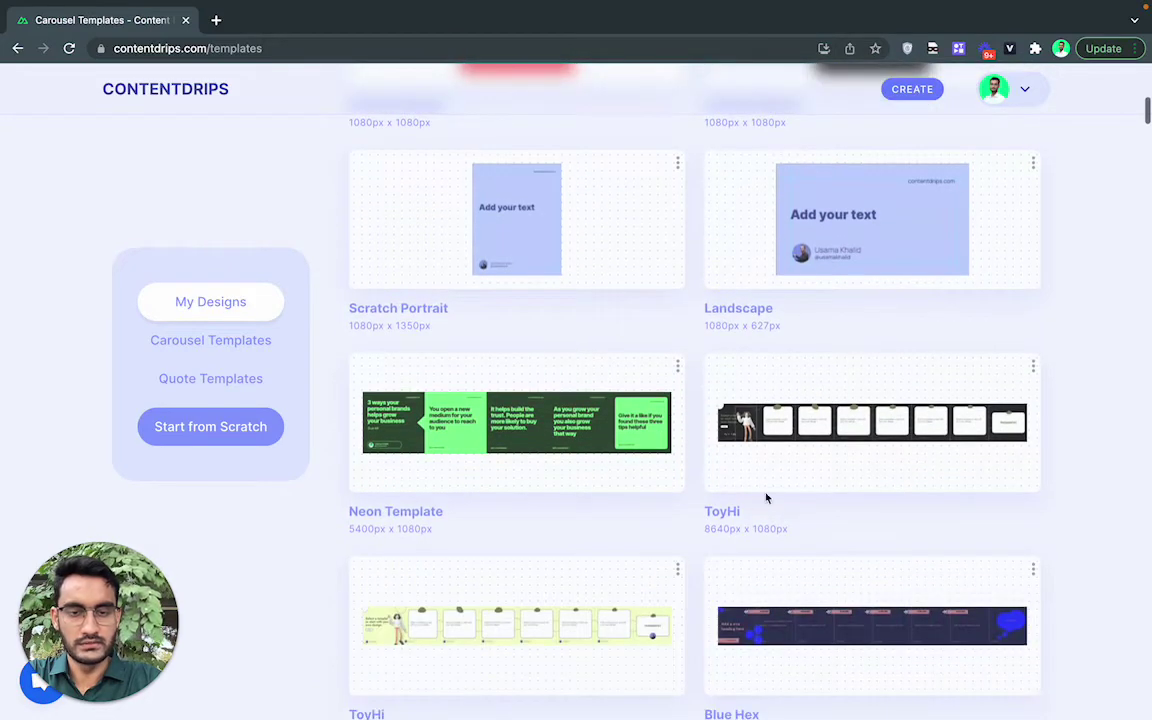
{"action": "scroll", "coordinate": [660, 440], "scroll_direction": "up", "scroll_amount": 1}
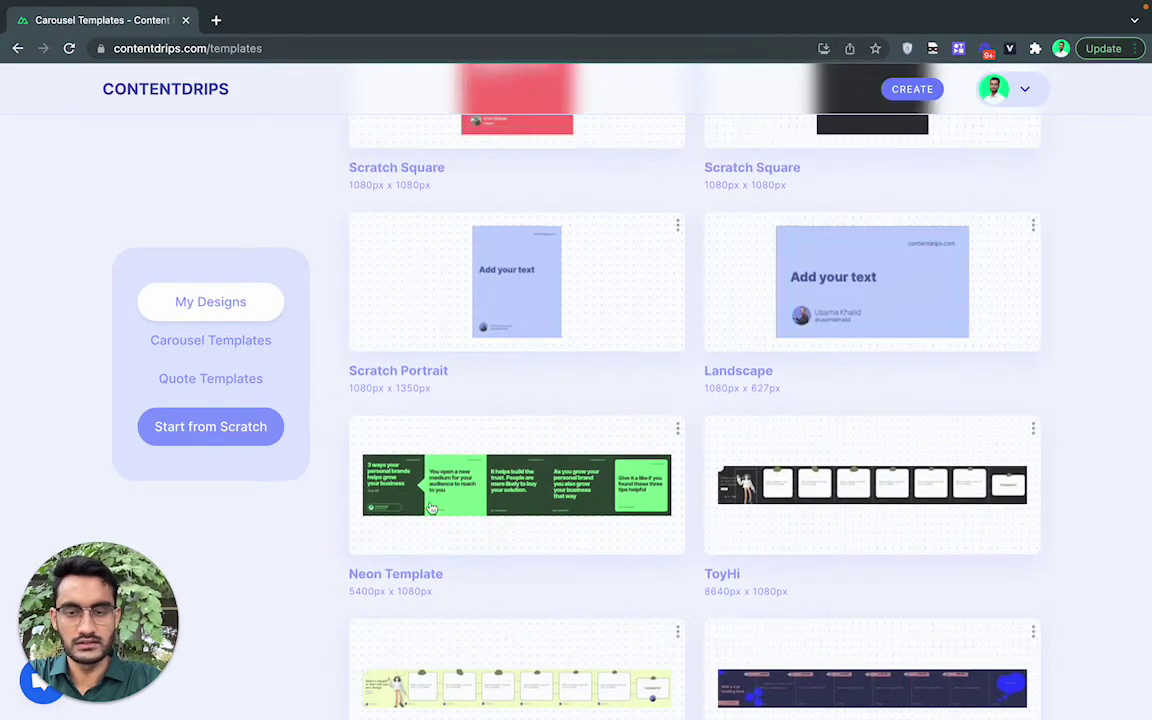
Step: Open the Neon Template design in the editor and scroll around its five slides
{"action": "left_click", "coordinate": [388, 458]}
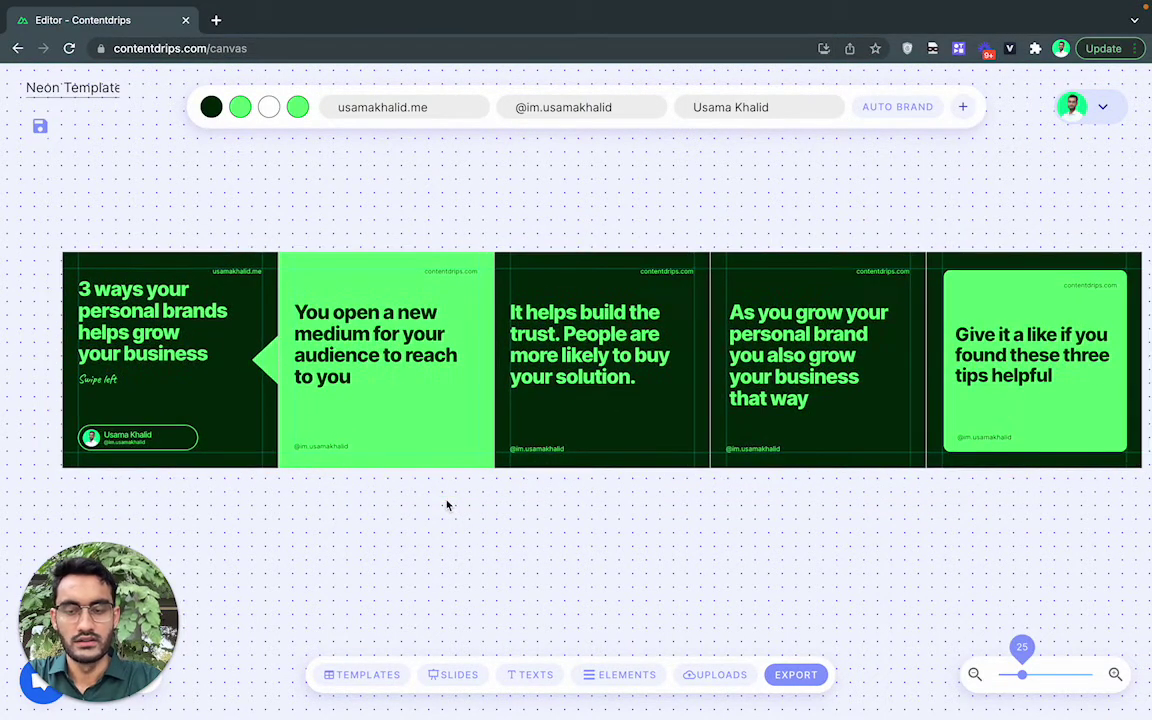
{"action": "left_click_drag", "start_coordinate": [124, 627], "coordinate": [124, 510]}
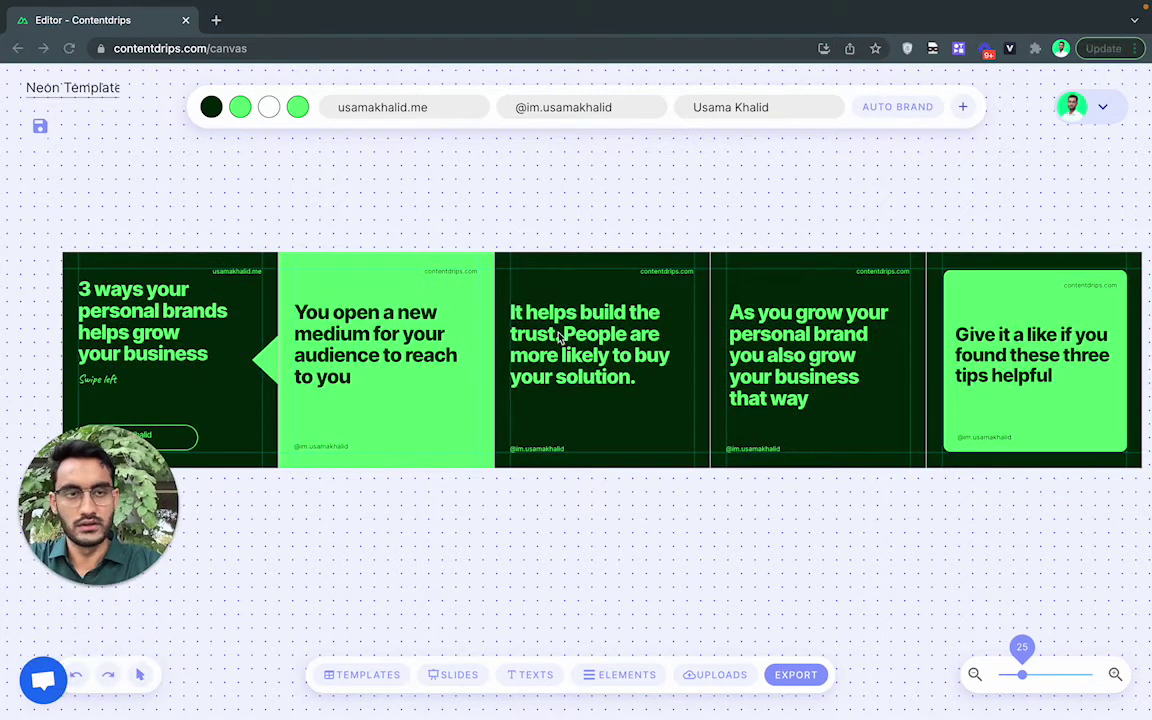
{"action": "scroll", "coordinate": [676, 221], "scroll_direction": "down", "scroll_amount": 3}
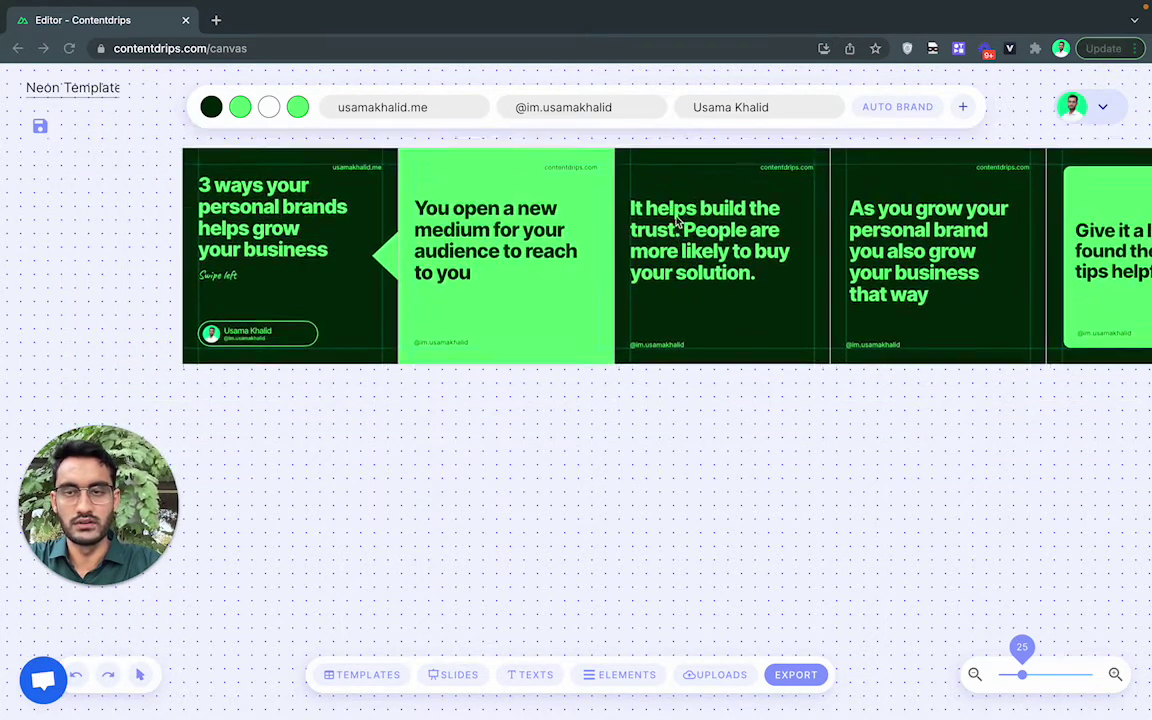
{"action": "scroll", "coordinate": [676, 221], "scroll_direction": "left", "scroll_amount": 3}
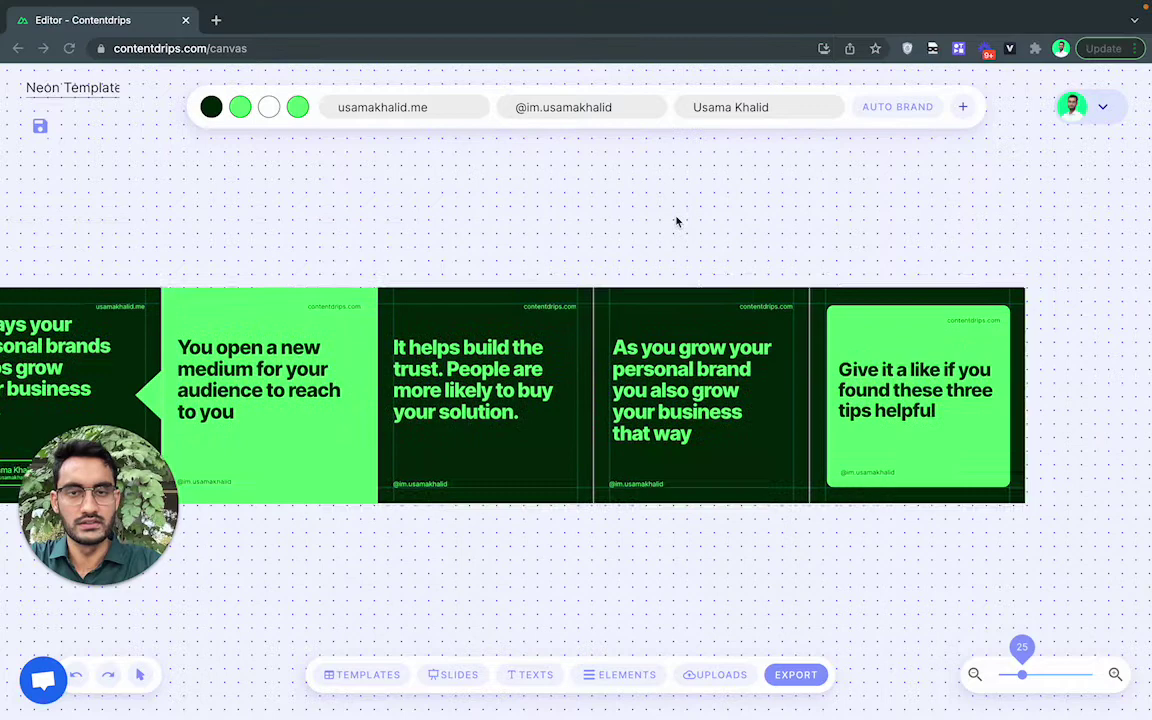
{"action": "scroll", "coordinate": [676, 221], "scroll_direction": "up", "scroll_amount": 2}
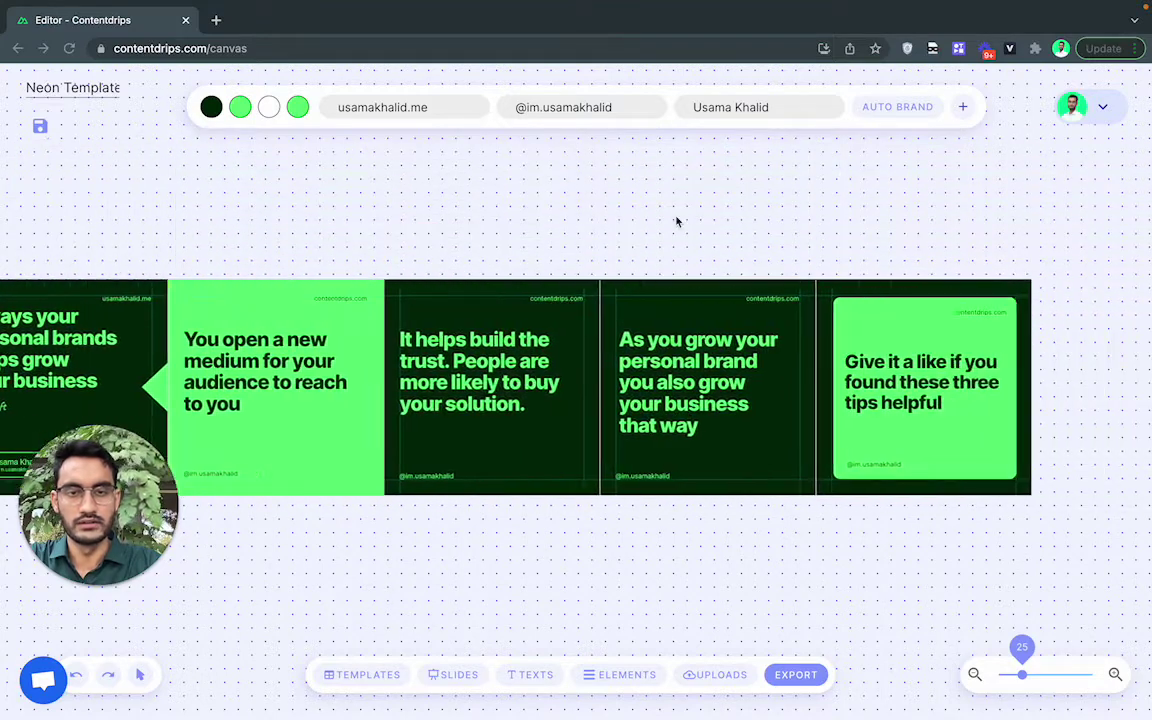
{"action": "scroll", "coordinate": [676, 221], "scroll_direction": "up", "scroll_amount": 2}
{"action": "scroll", "coordinate": [676, 221], "scroll_direction": "right", "scroll_amount": 3}
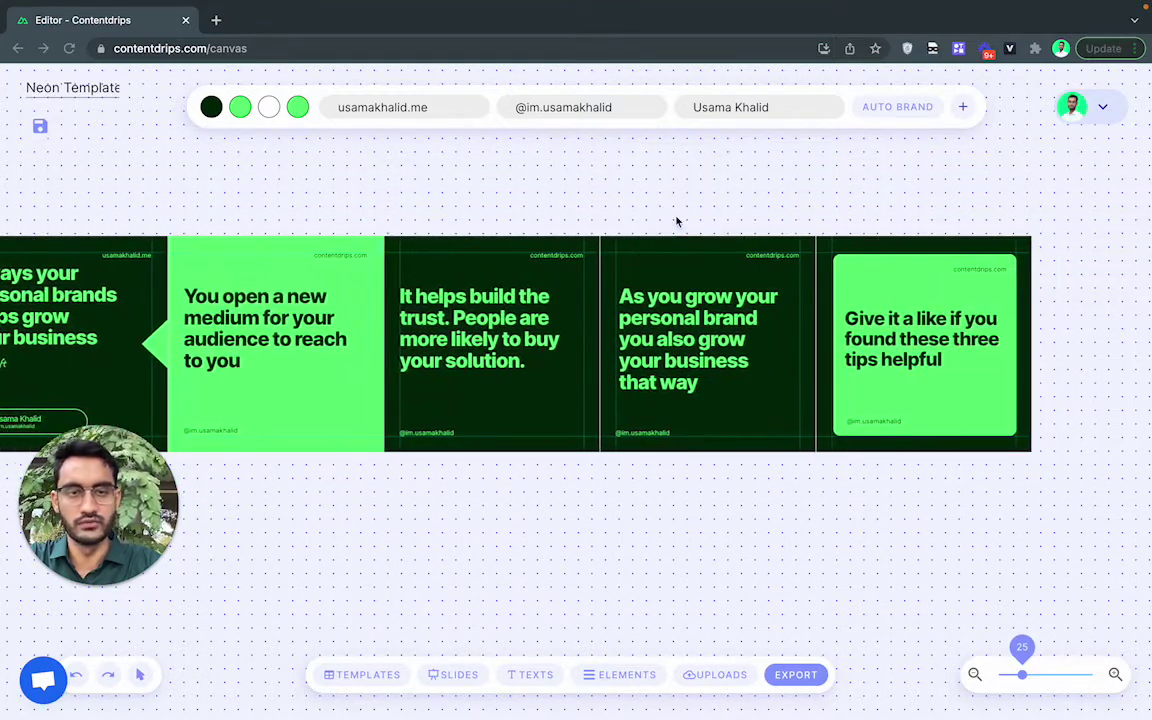
{"action": "scroll", "coordinate": [676, 221], "scroll_direction": "left", "scroll_amount": 3}
{"action": "scroll", "coordinate": [676, 221], "scroll_direction": "down", "scroll_amount": 1}
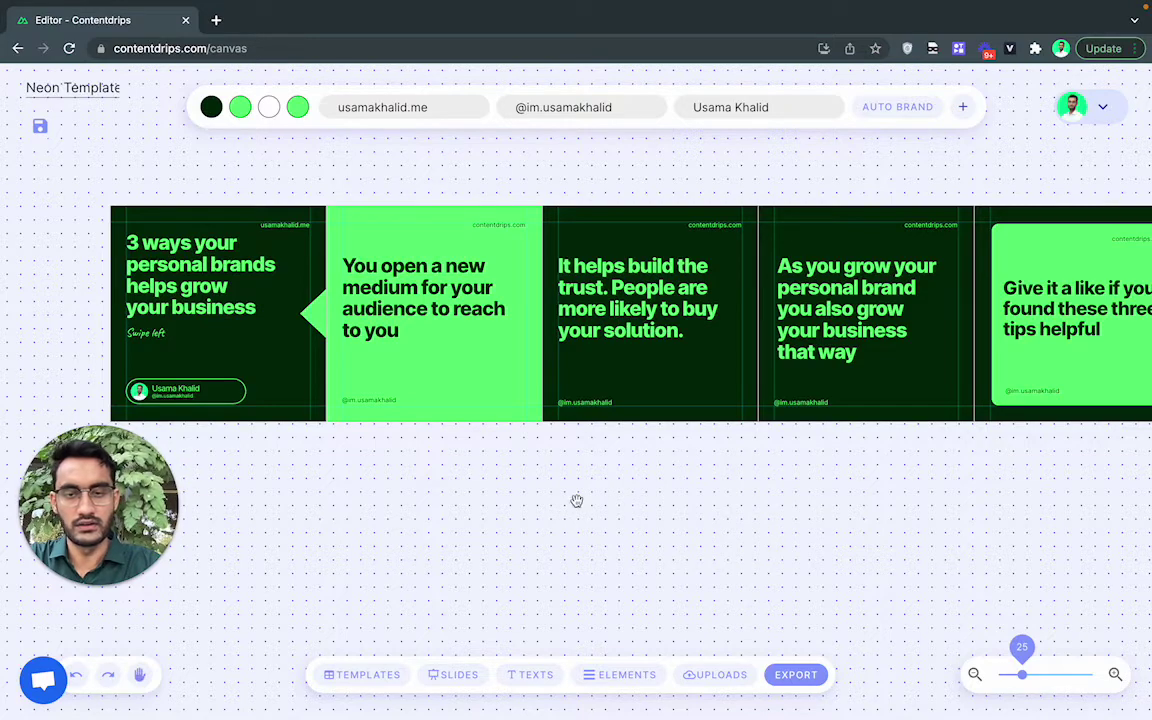
Step: Pan the canvas with the hand tool, then return to the selection arrow
{"action": "left_click_drag", "start_coordinate": [624, 495], "coordinate": [788, 555]}
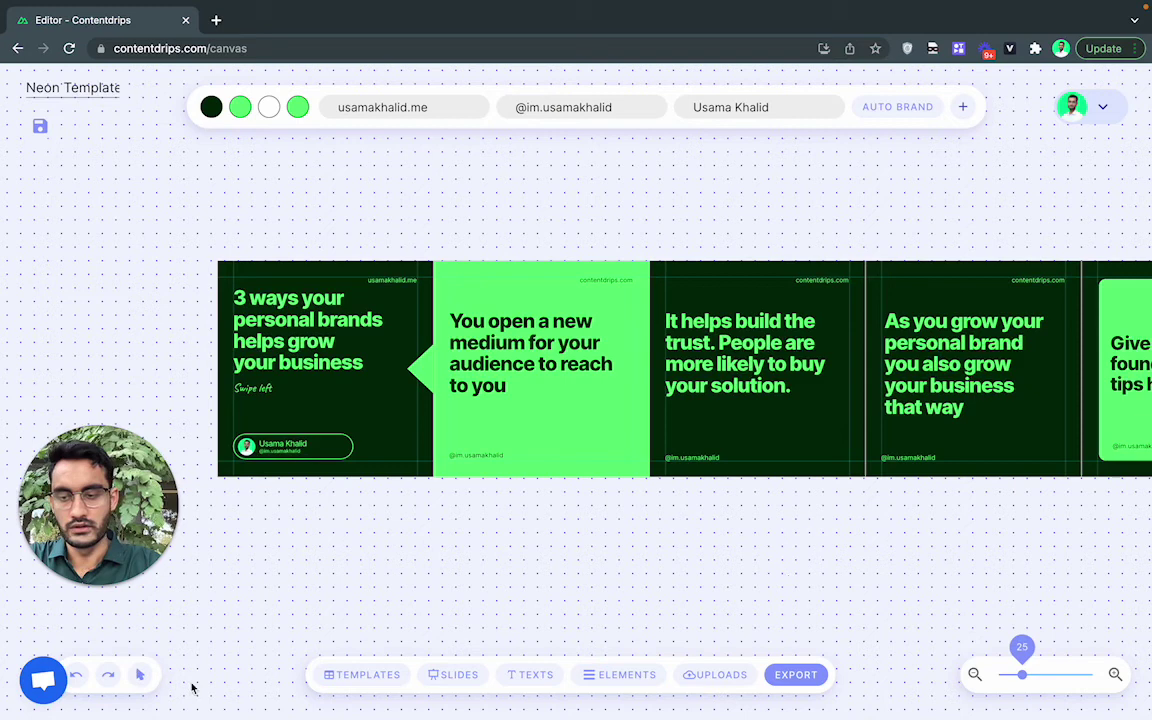
{"action": "left_click", "coordinate": [142, 677]}
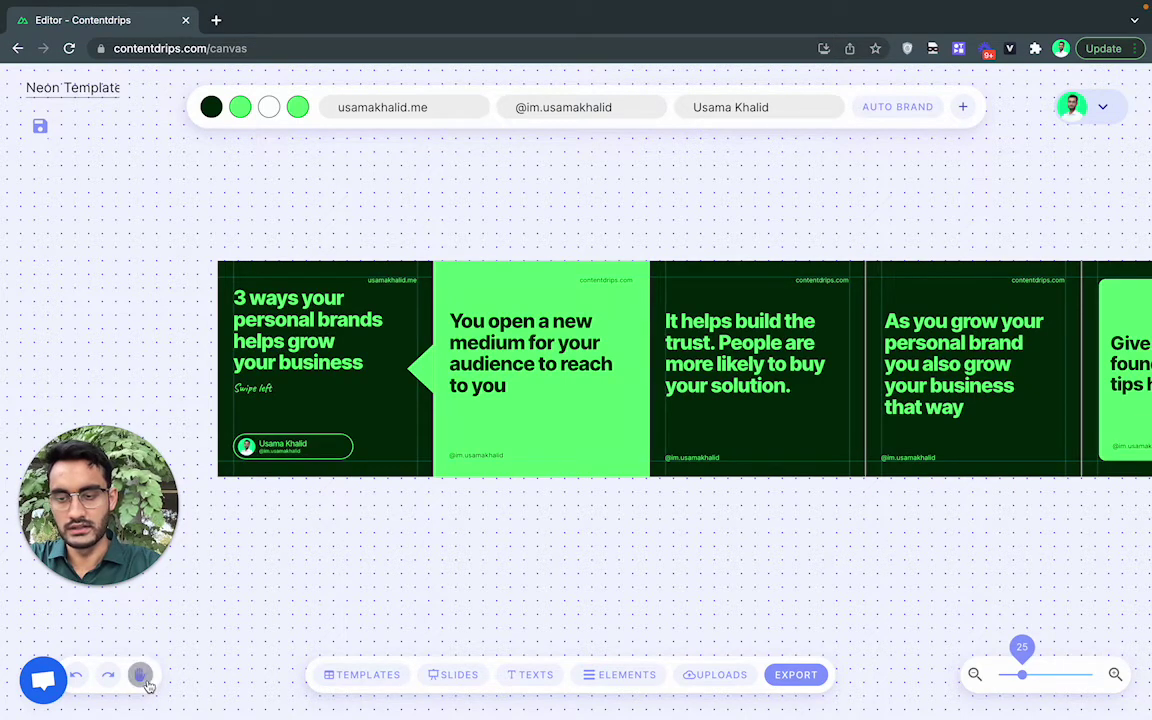
{"action": "left_click_drag", "start_coordinate": [489, 558], "coordinate": [391, 599]}
{"action": "left_click", "coordinate": [140, 675]}
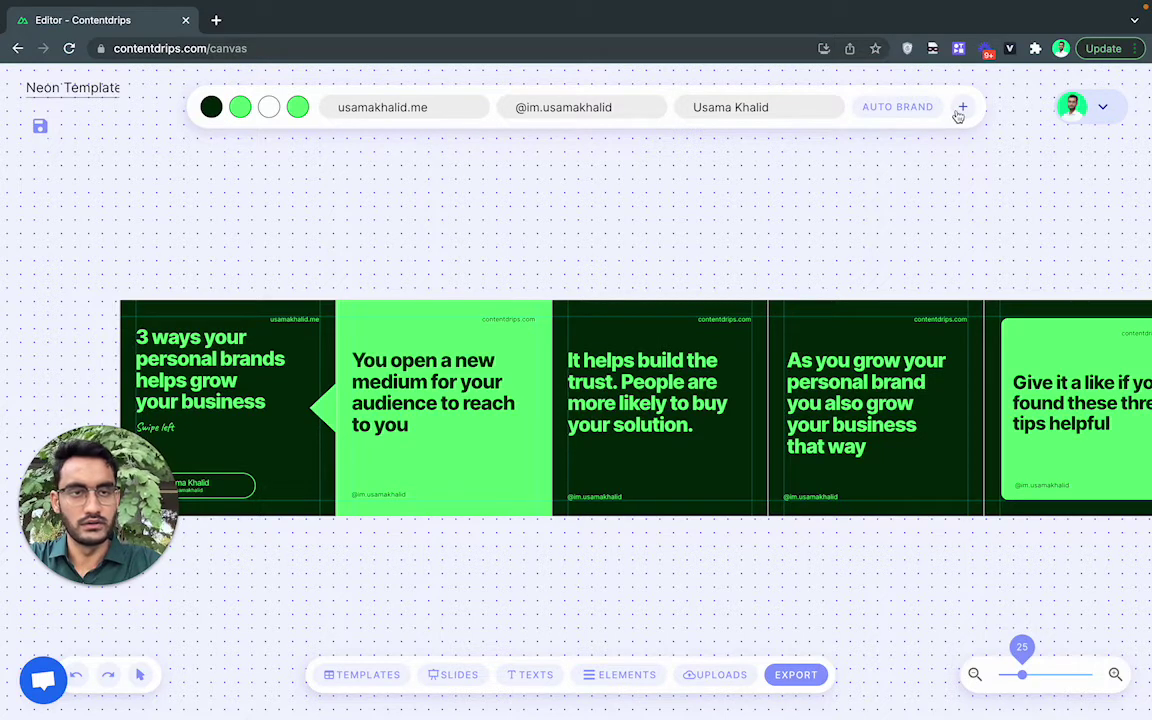
{"action": "left_click", "coordinate": [905, 117]}
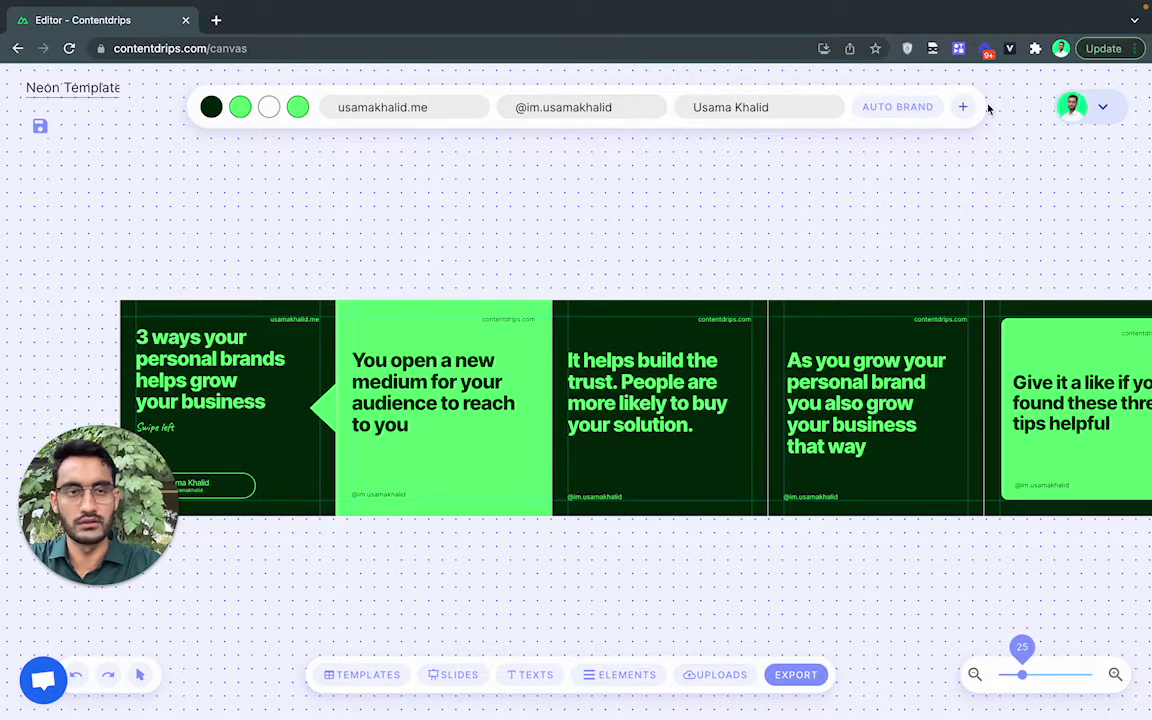
{"action": "left_click", "coordinate": [1093, 114]}
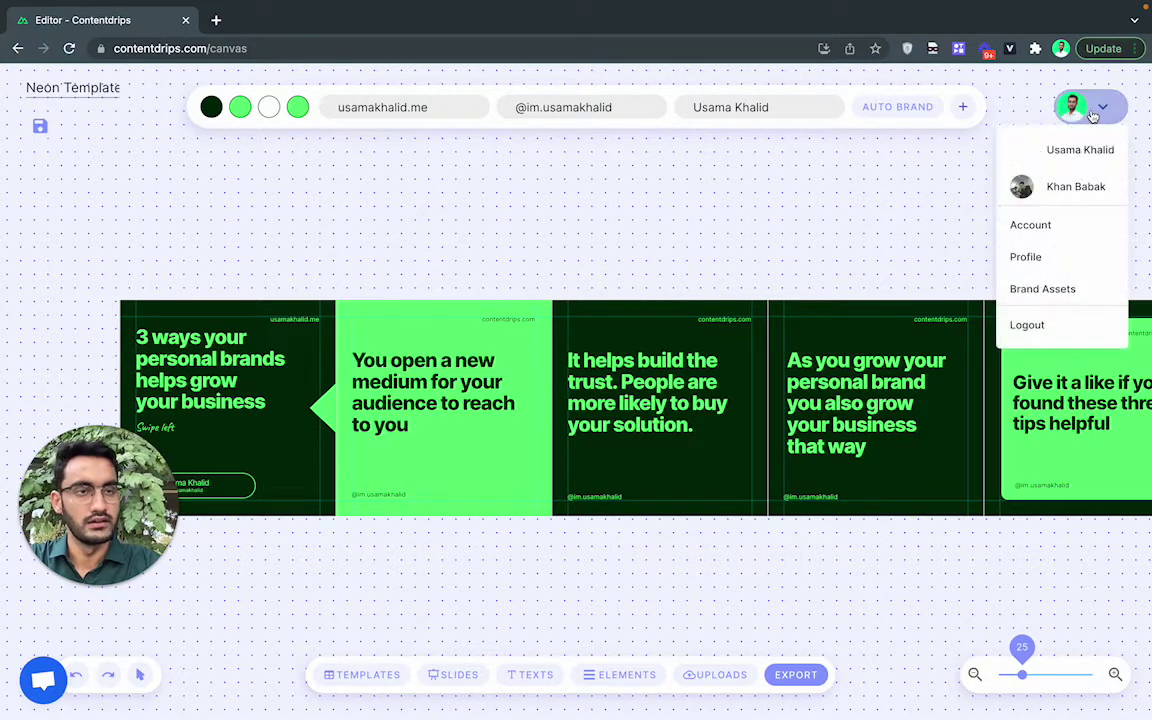
{"action": "left_click", "coordinate": [1076, 188]}
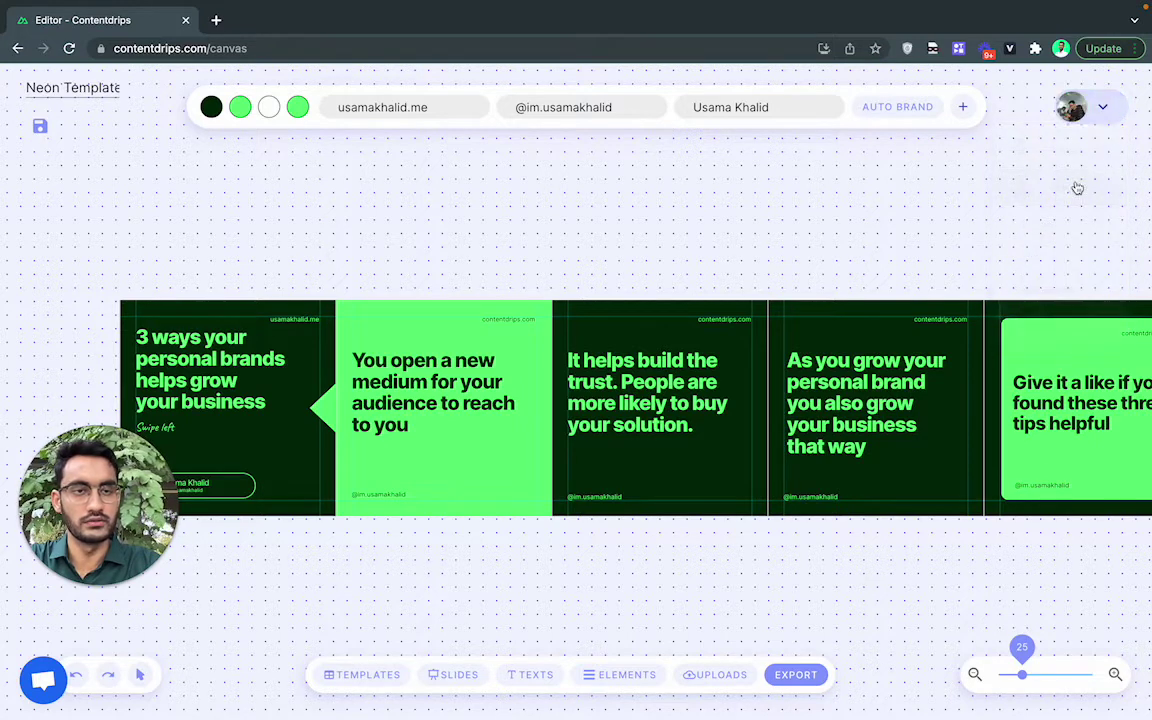
{"action": "left_click", "coordinate": [896, 113]}
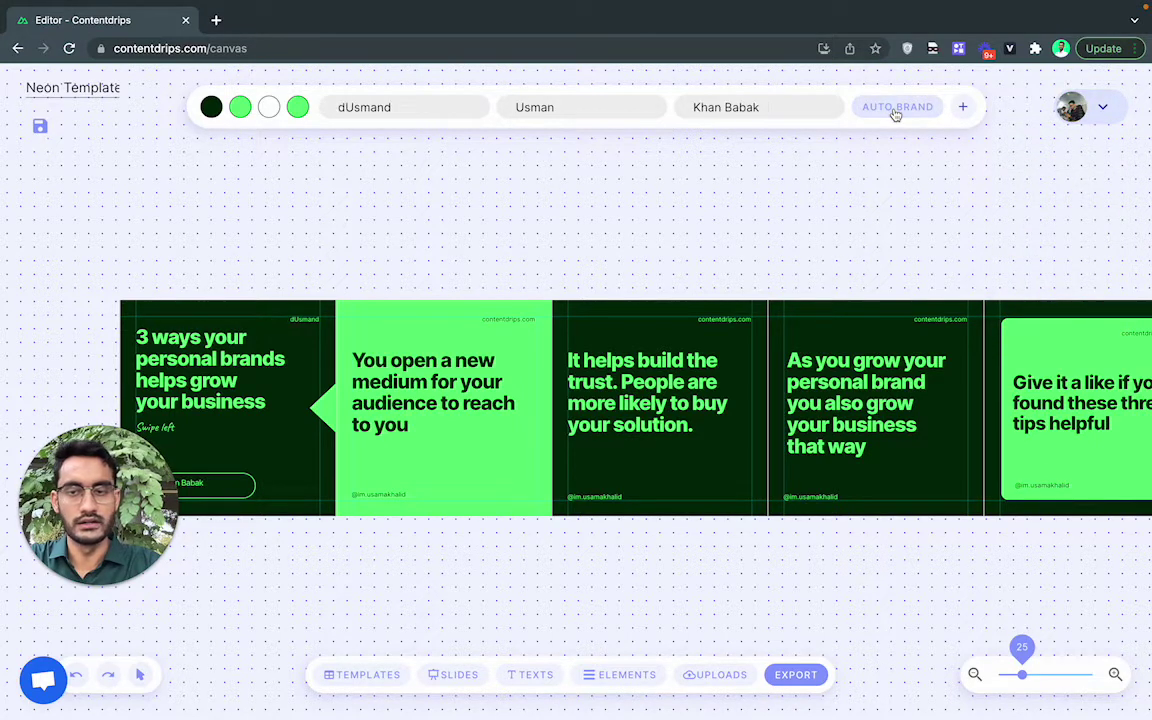
{"action": "scroll", "coordinate": [244, 465], "scroll_direction": "left", "scroll_amount": 5}
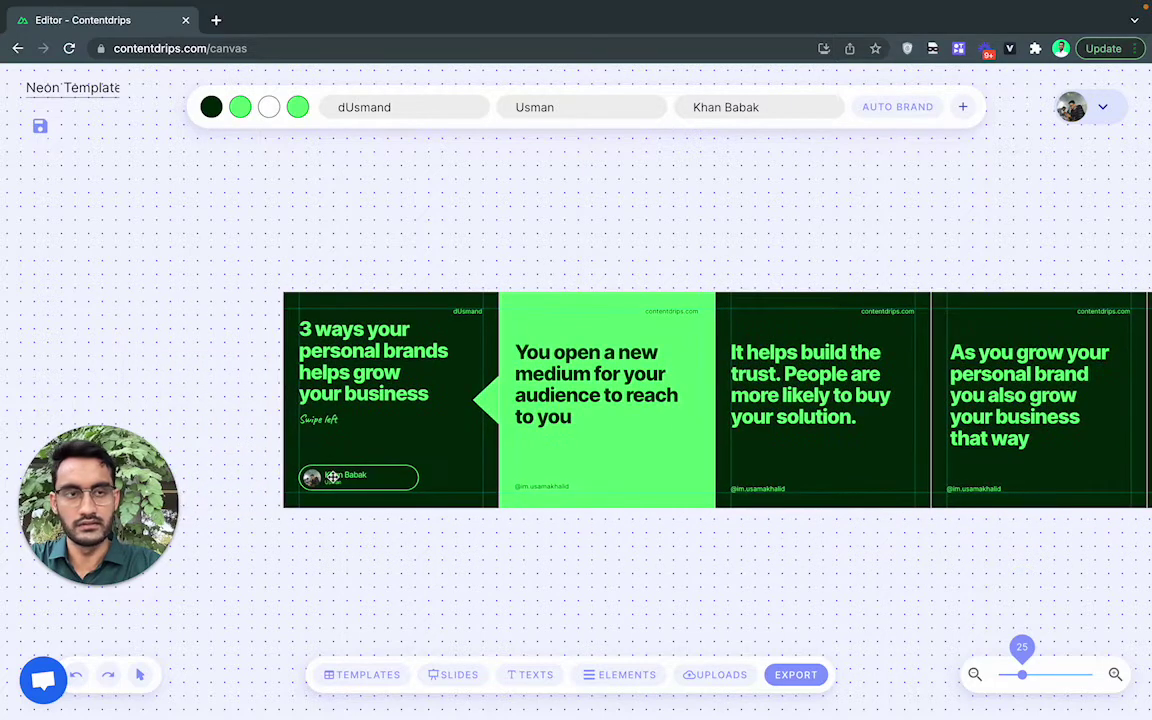
{"action": "left_click", "coordinate": [1088, 108]}
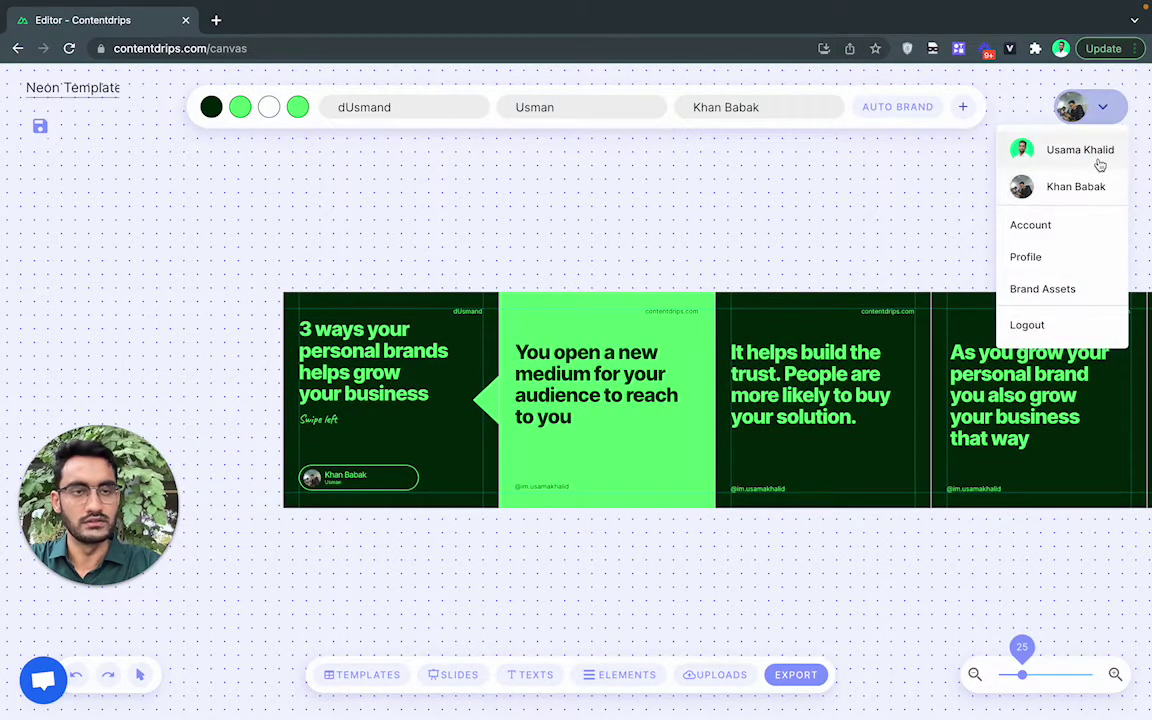
{"action": "left_click", "coordinate": [1096, 158]}
{"action": "left_click", "coordinate": [897, 107]}
{"action": "scroll", "coordinate": [710, 193], "scroll_direction": "right", "scroll_amount": 3}
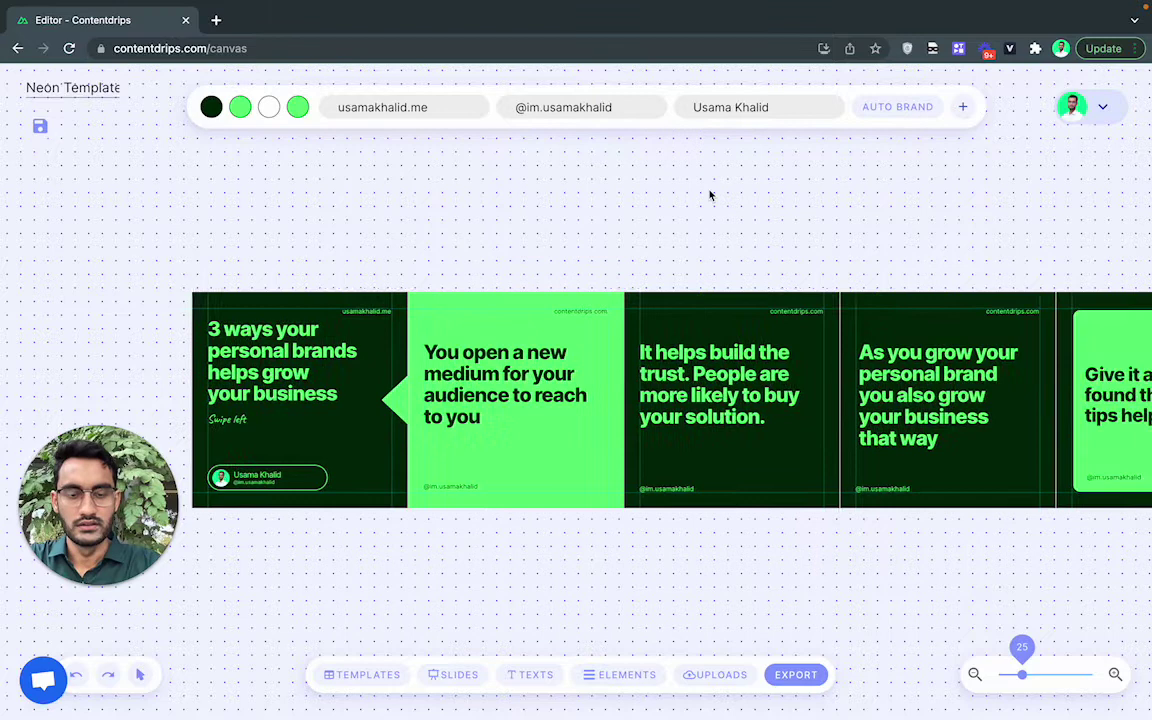
Step: Try adding a heading to the second slide, then delete it
{"action": "left_click", "coordinate": [538, 679]}
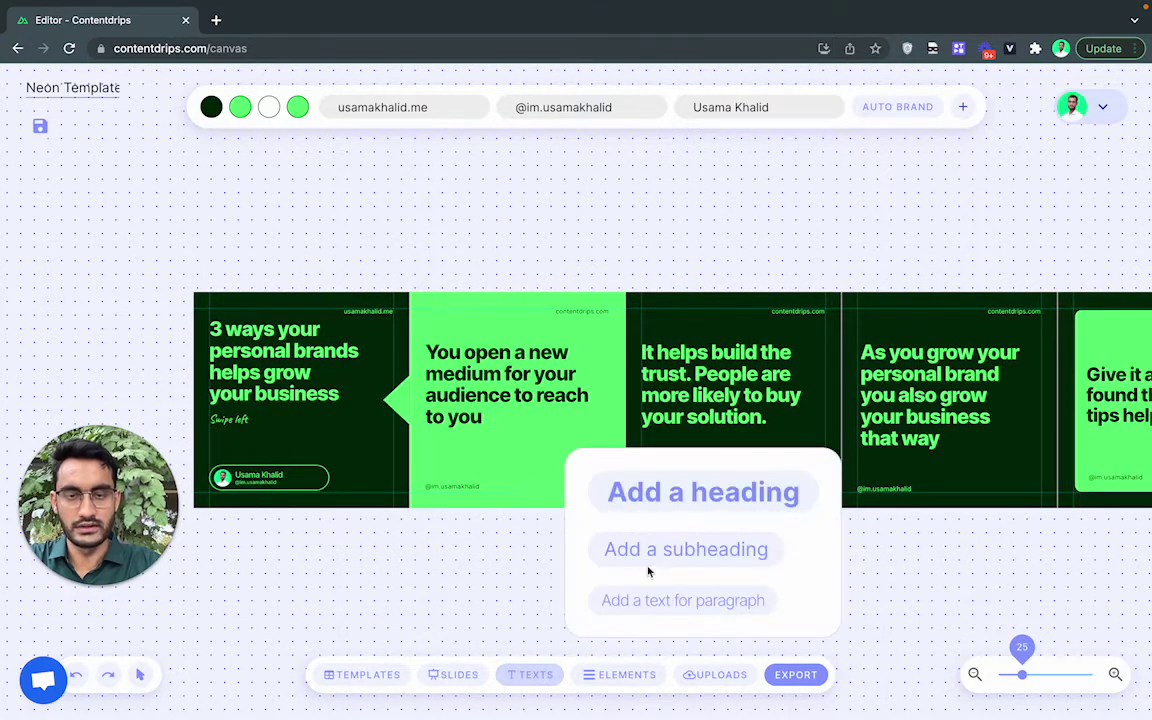
{"action": "left_click_drag", "start_coordinate": [689, 492], "coordinate": [405, 445]}
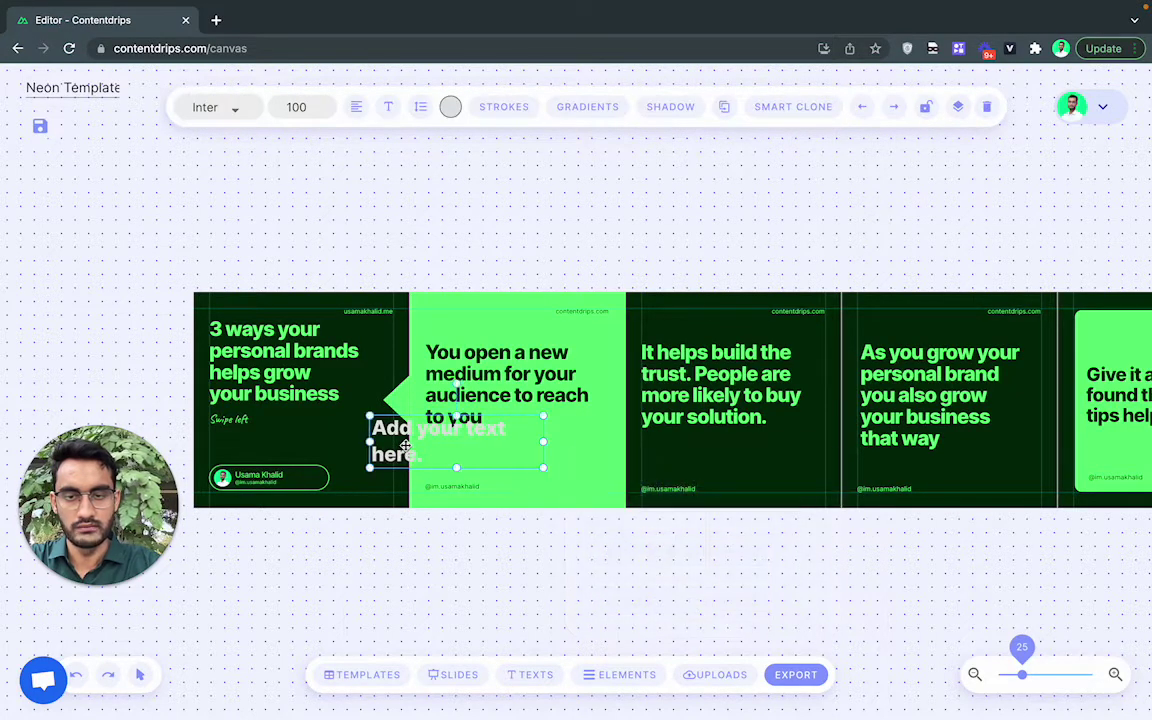
{"action": "key", "text": "Delete"}
Step: Delete the 'Add your text here.' placeholder from the first slide and show uploaded images
{"action": "left_click", "coordinate": [532, 674]}
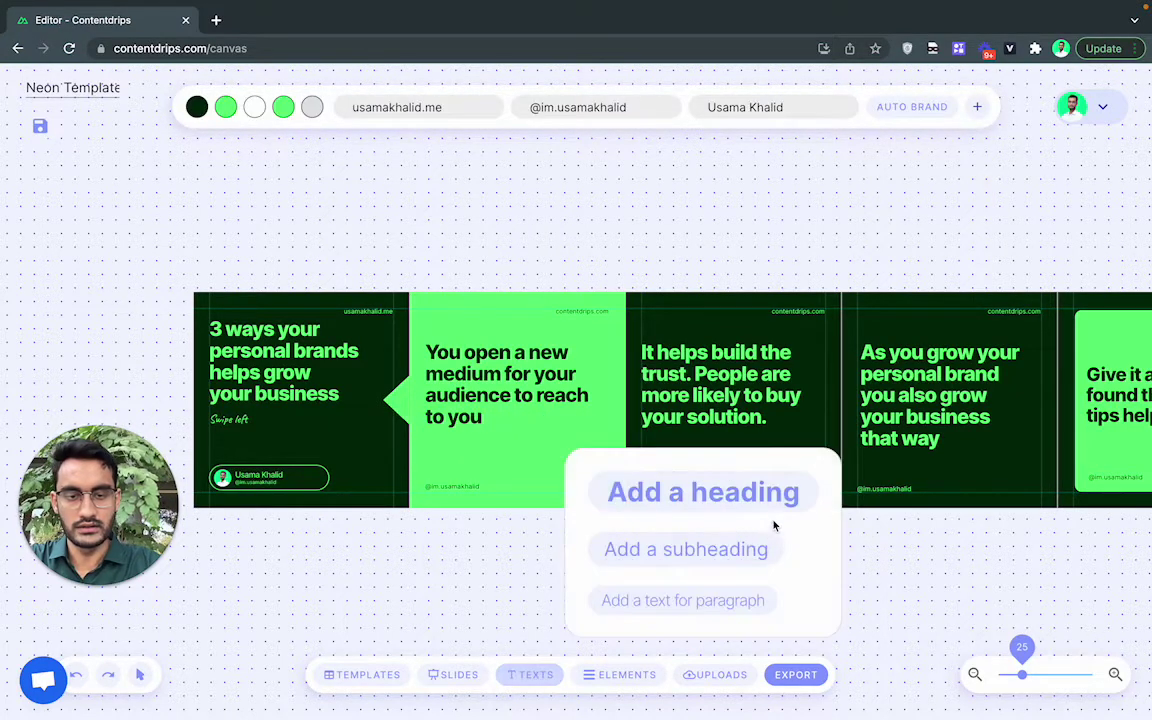
{"action": "left_click_drag", "start_coordinate": [740, 492], "coordinate": [655, 473]}
{"action": "left_click_drag", "start_coordinate": [460, 393], "coordinate": [378, 426]}
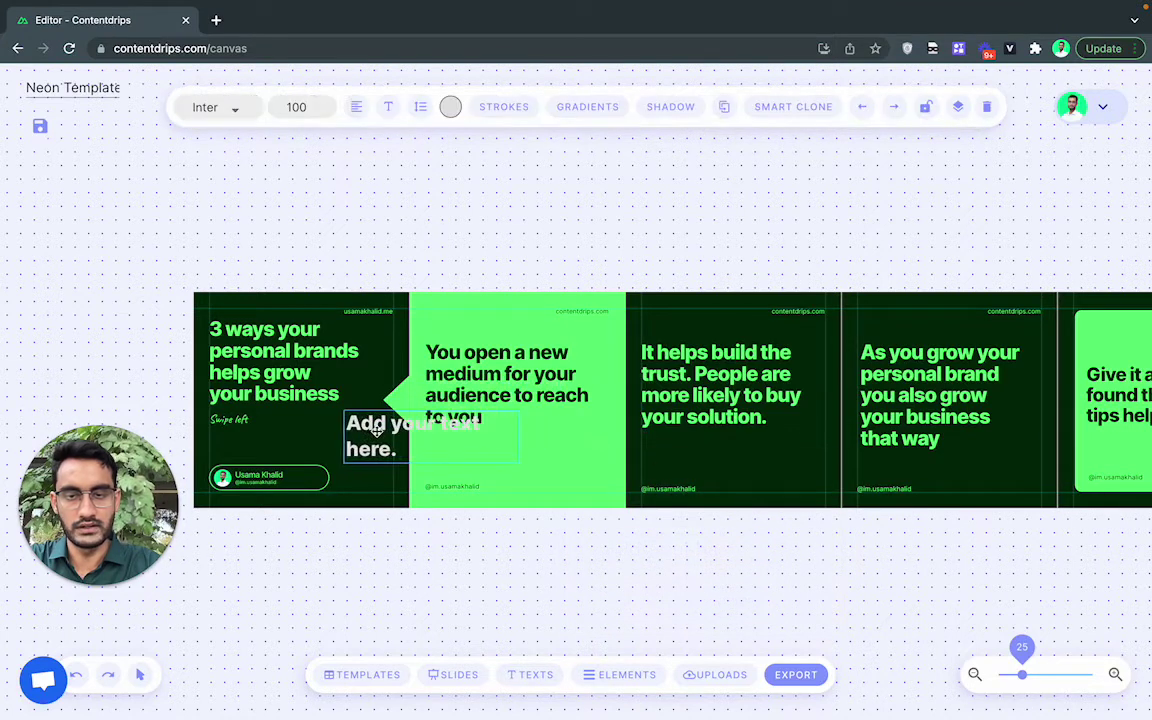
{"action": "key", "text": "Delete"}
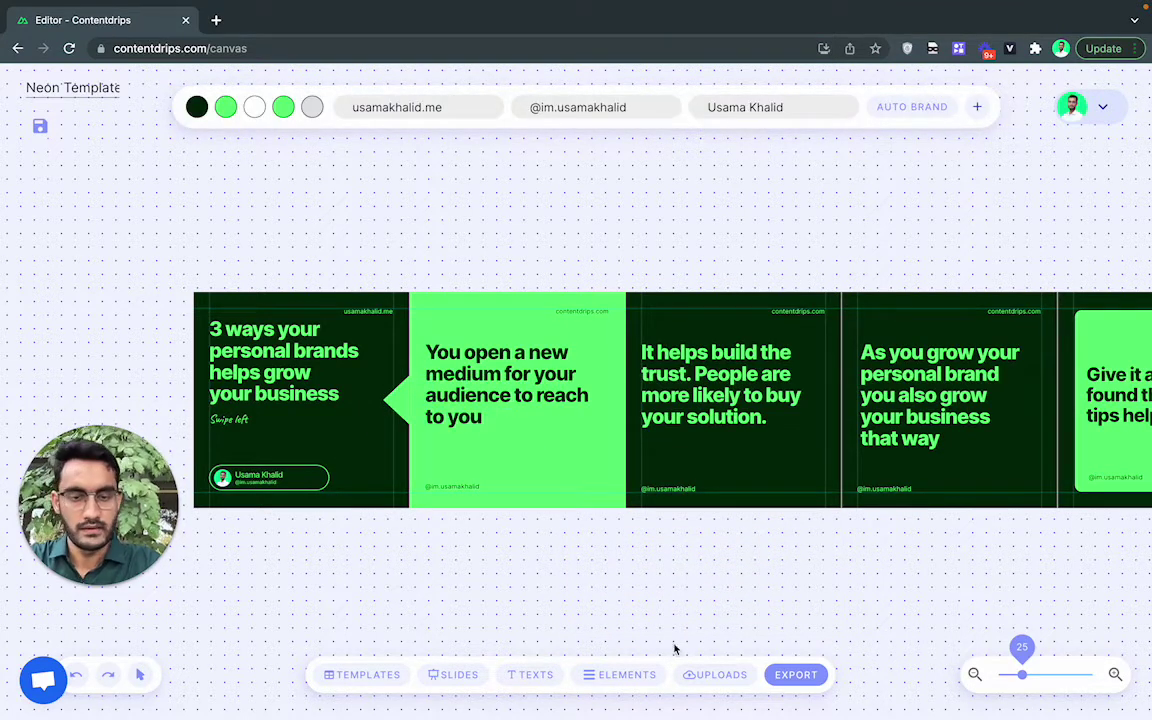
{"action": "left_click", "coordinate": [689, 673]}
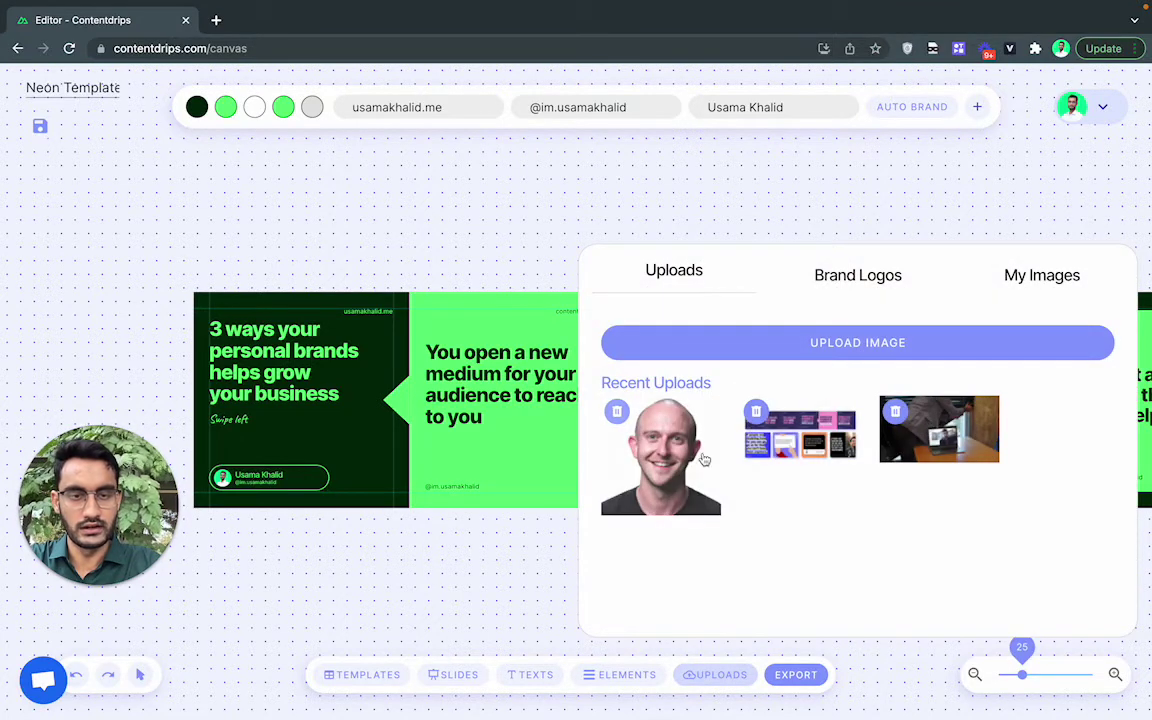
Step: Place the uploaded headshot on the second slide over the lower headline, then deselect it
{"action": "left_click", "coordinate": [676, 463]}
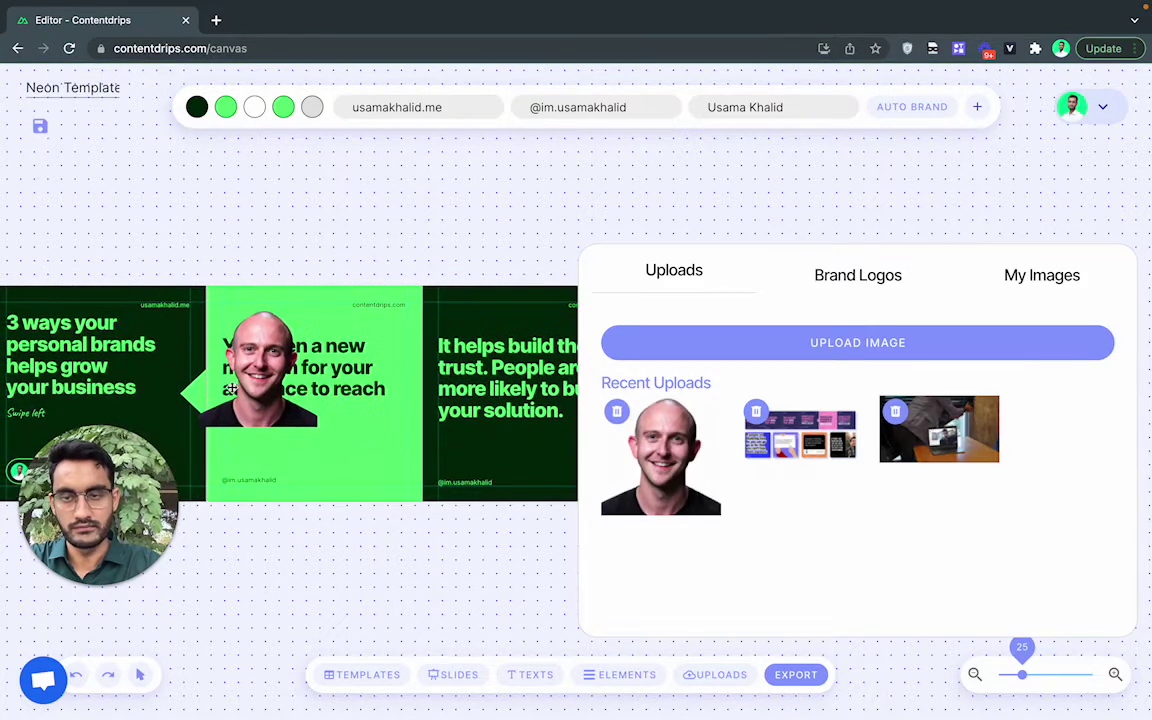
{"action": "left_click_drag", "start_coordinate": [261, 386], "coordinate": [277, 421]}
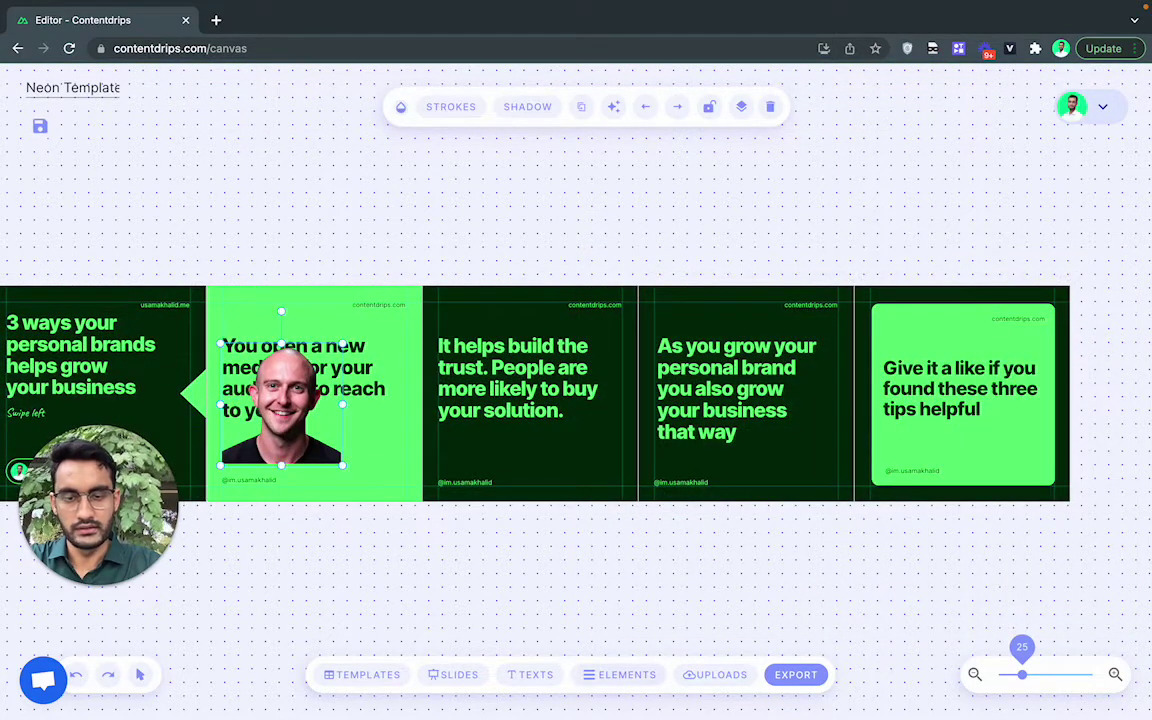
{"action": "left_click", "coordinate": [625, 680]}
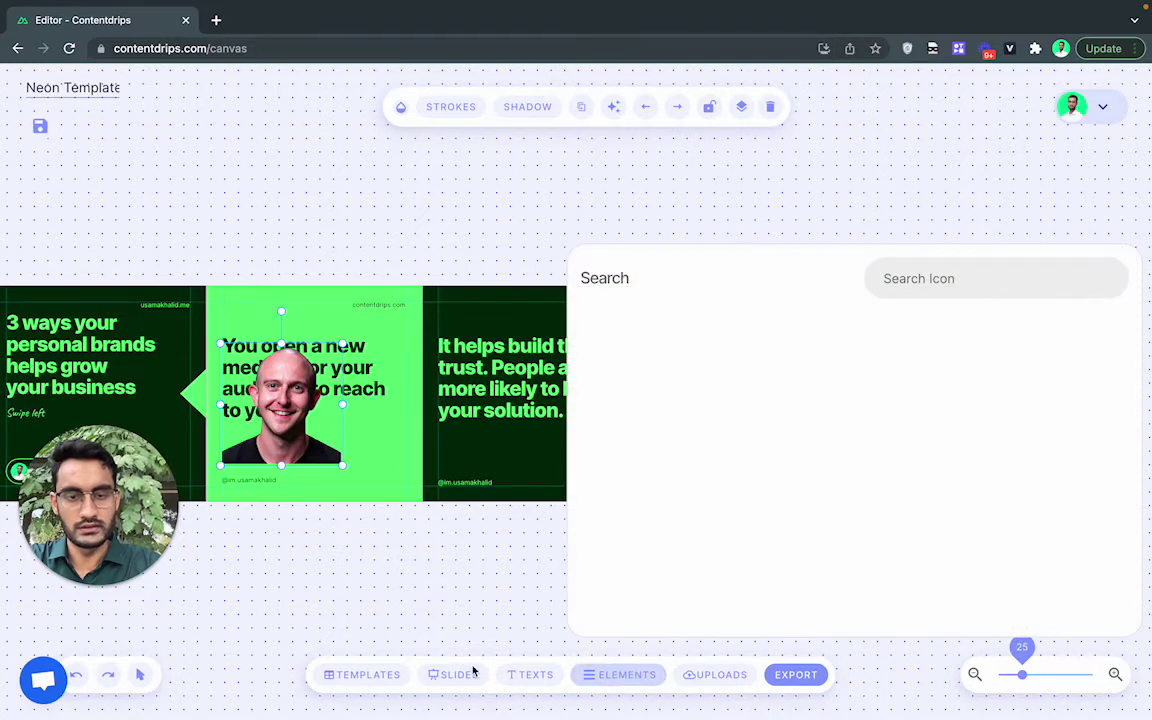
{"action": "left_click", "coordinate": [532, 675]}
{"action": "left_click", "coordinate": [716, 675]}
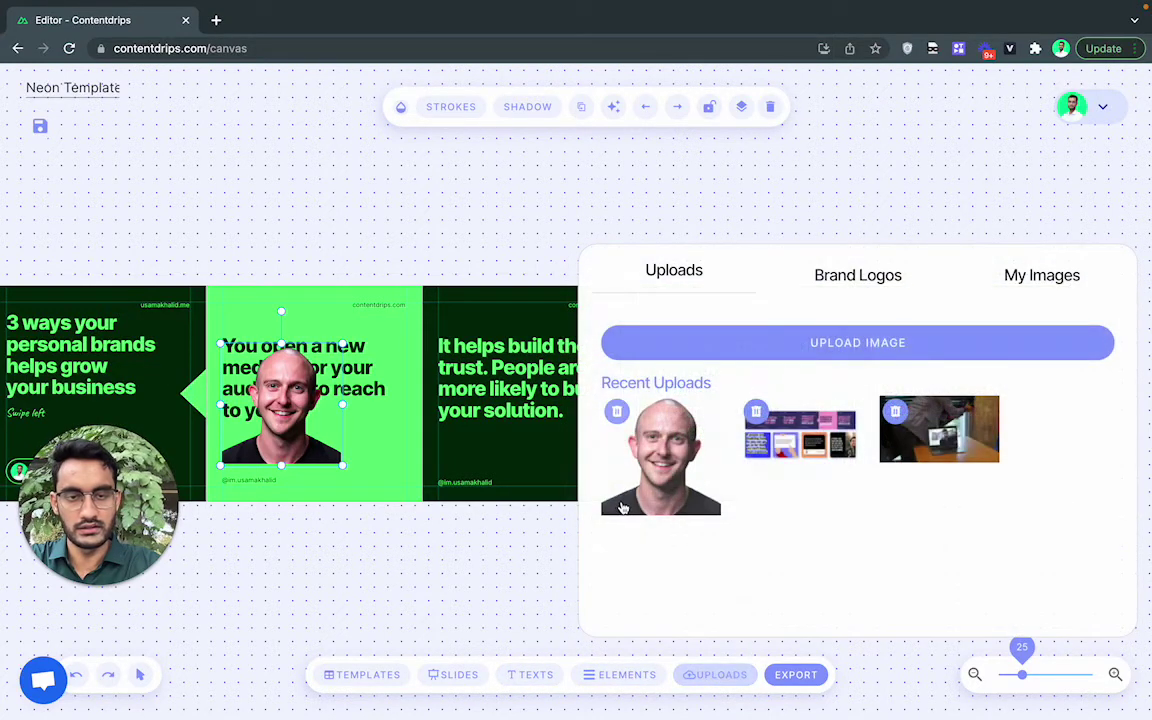
{"action": "left_click", "coordinate": [395, 554]}
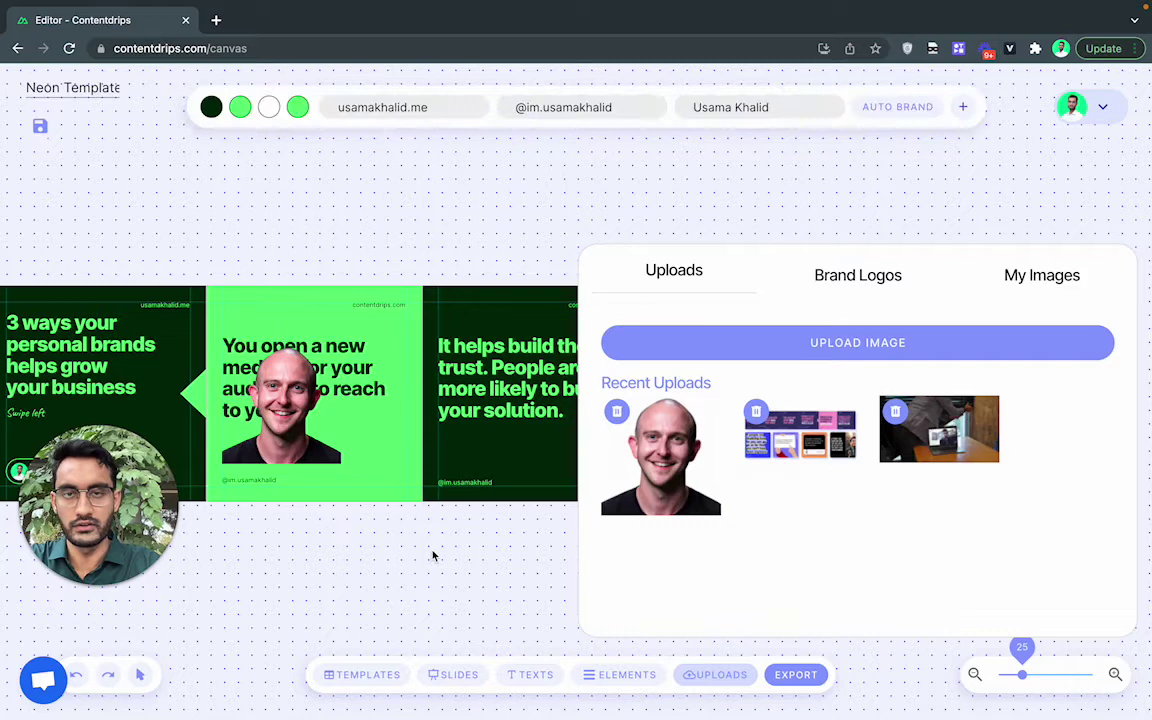
{"action": "left_click", "coordinate": [711, 676]}
Step: Drop the red M logo from Brand Logos onto the carousel, then delete it
{"action": "left_click", "coordinate": [869, 278]}
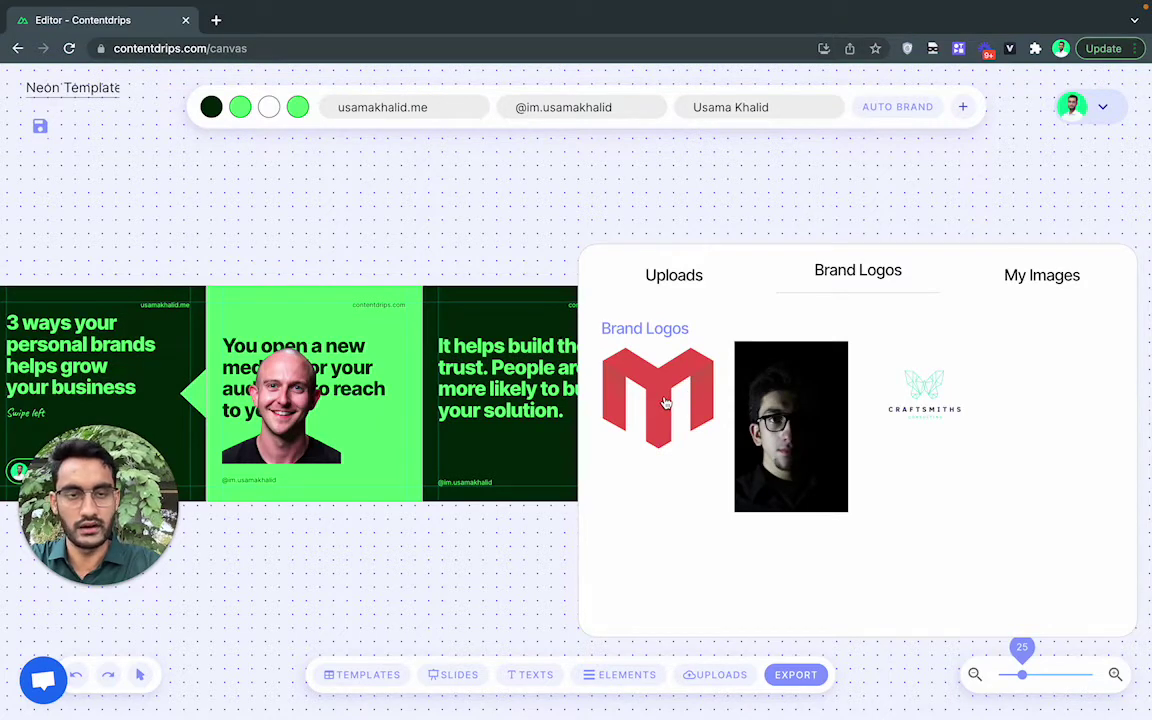
{"action": "left_click_drag", "start_coordinate": [665, 402], "coordinate": [474, 397]}
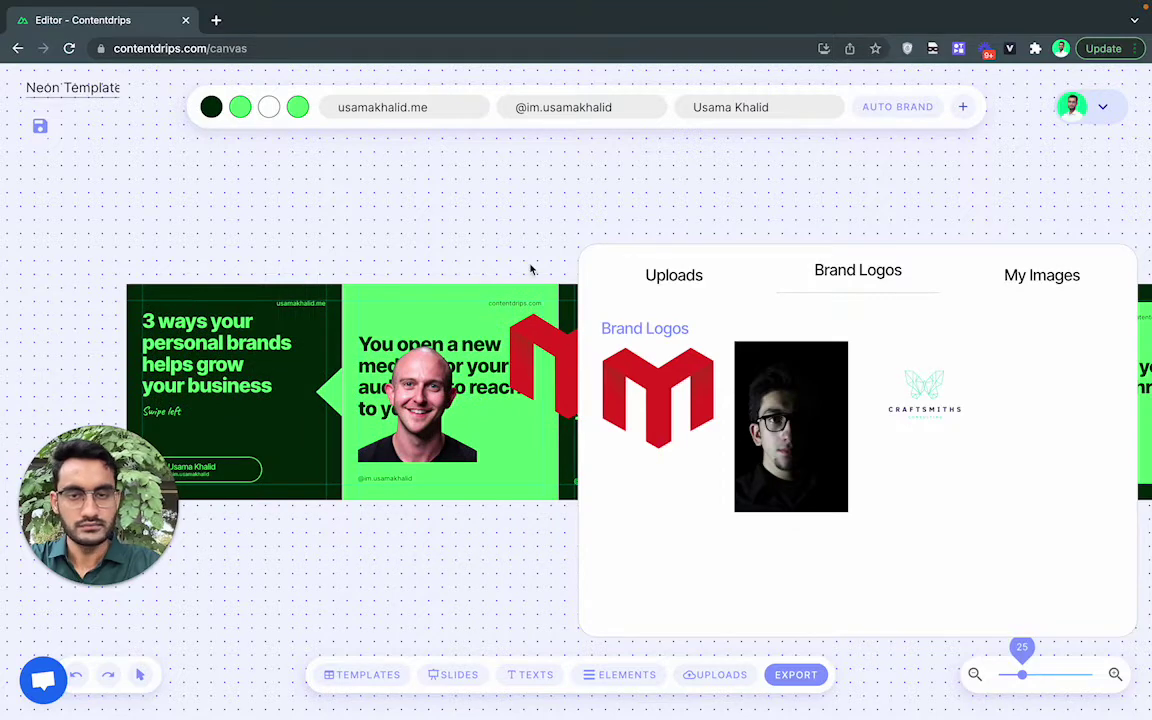
{"action": "left_click", "coordinate": [535, 360]}
{"action": "key", "text": "Delete"}
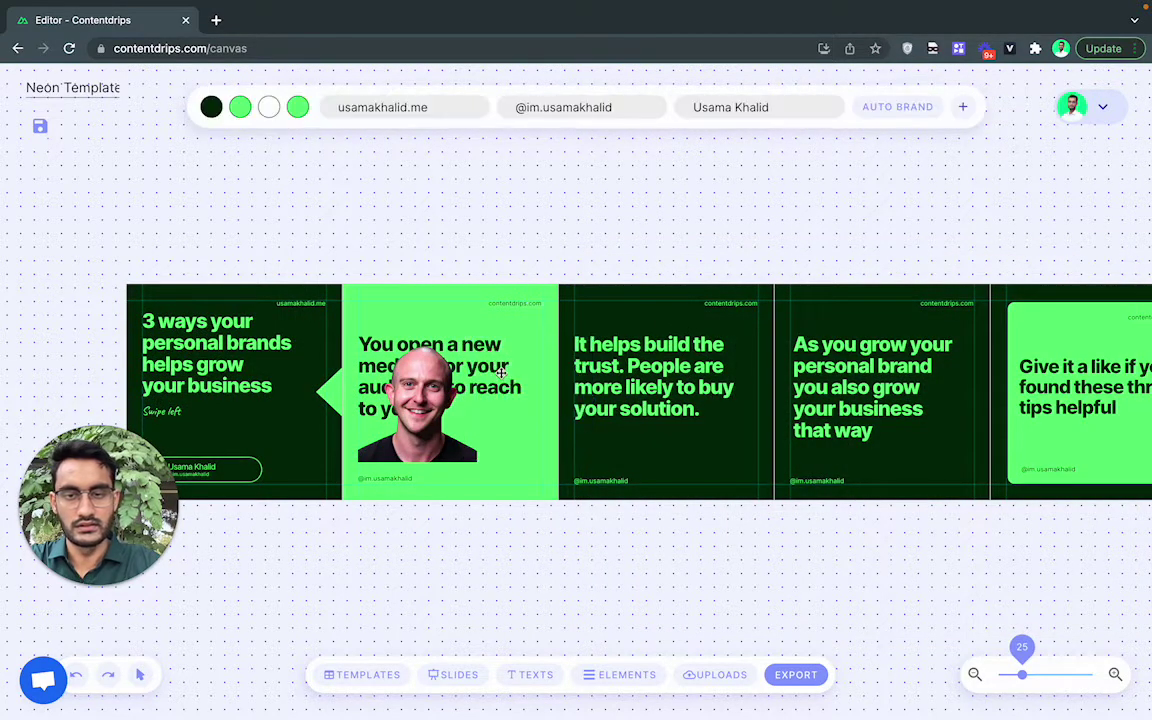
Step: Load the contentdrips.com Brand Assets page in a new tab, then return to the editor tab
{"action": "left_click", "coordinate": [215, 20]}
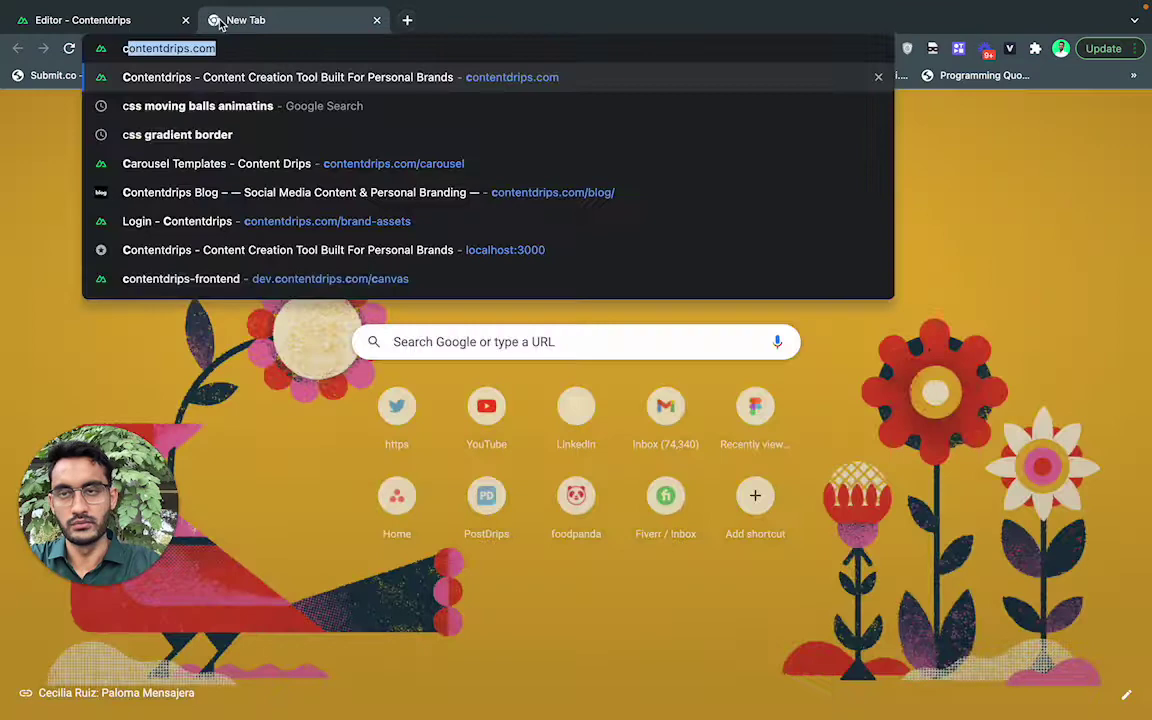
{"action": "type", "text": "contentdrips.com/"}
{"action": "key", "text": "Return"}
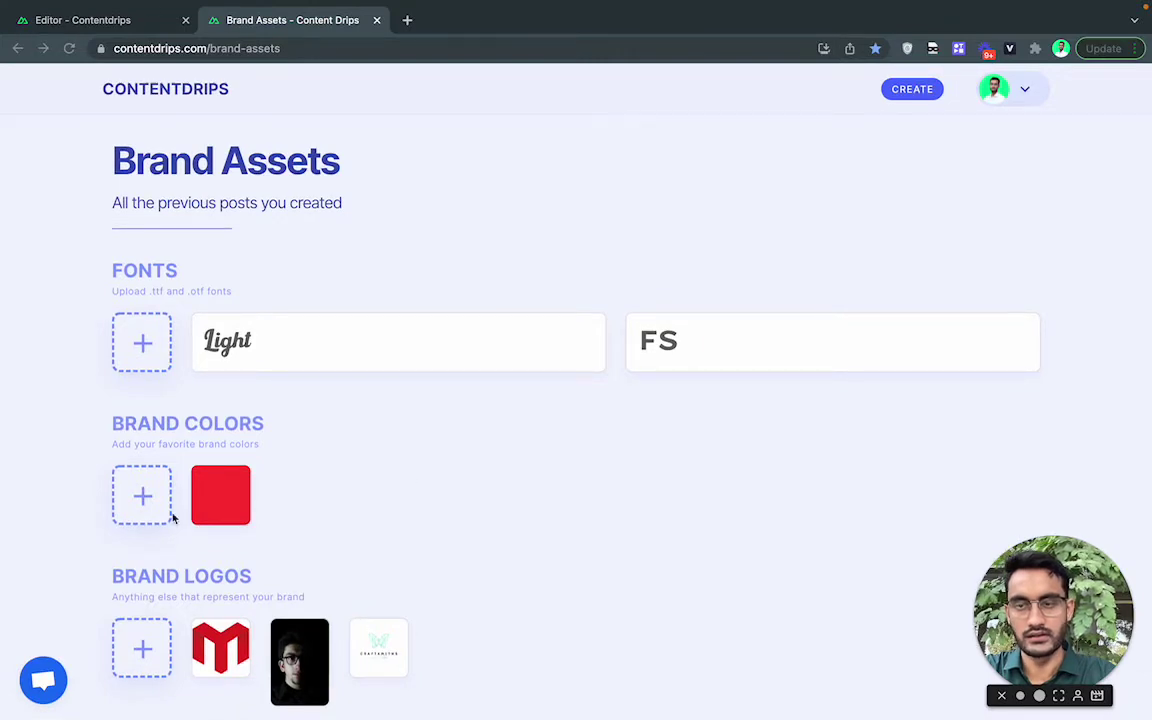
{"action": "left_click", "coordinate": [90, 20]}
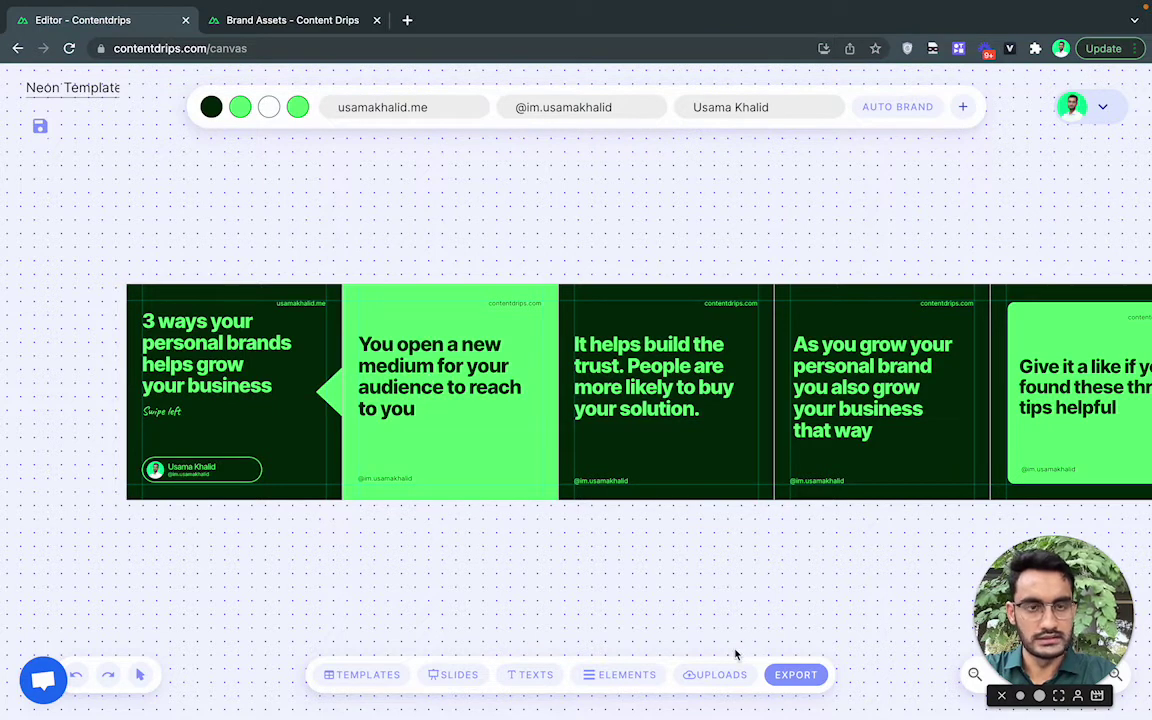
{"action": "left_click", "coordinate": [965, 108]}
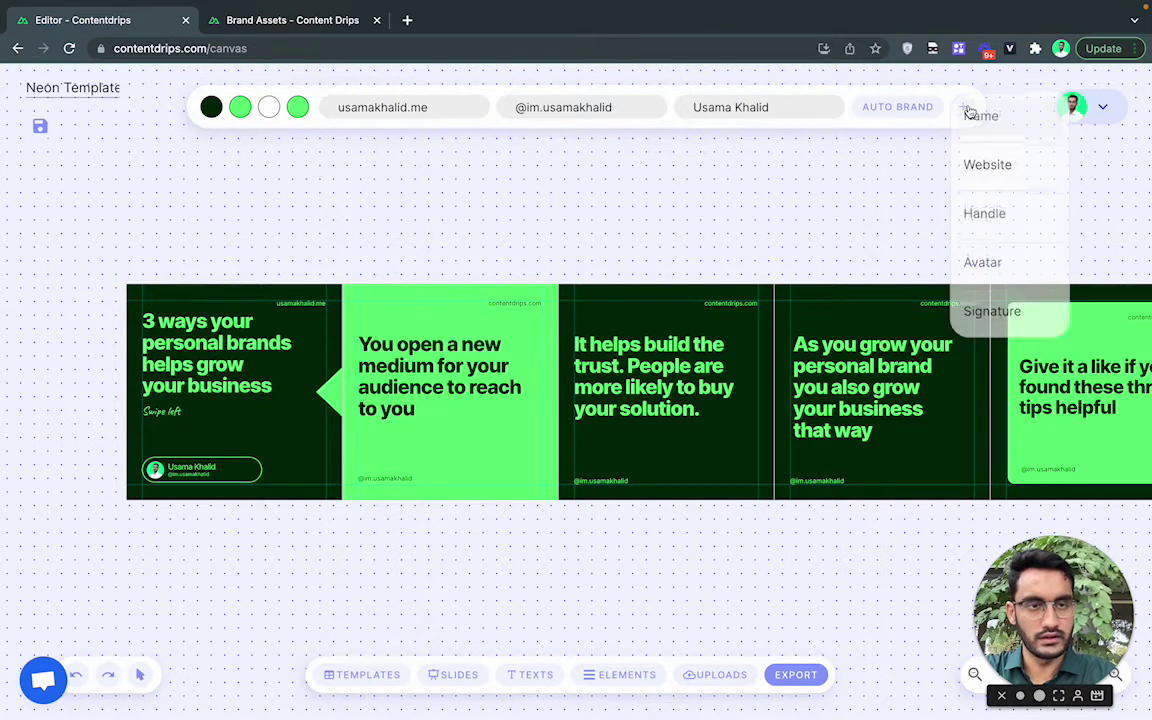
{"action": "left_click", "coordinate": [1015, 310]}
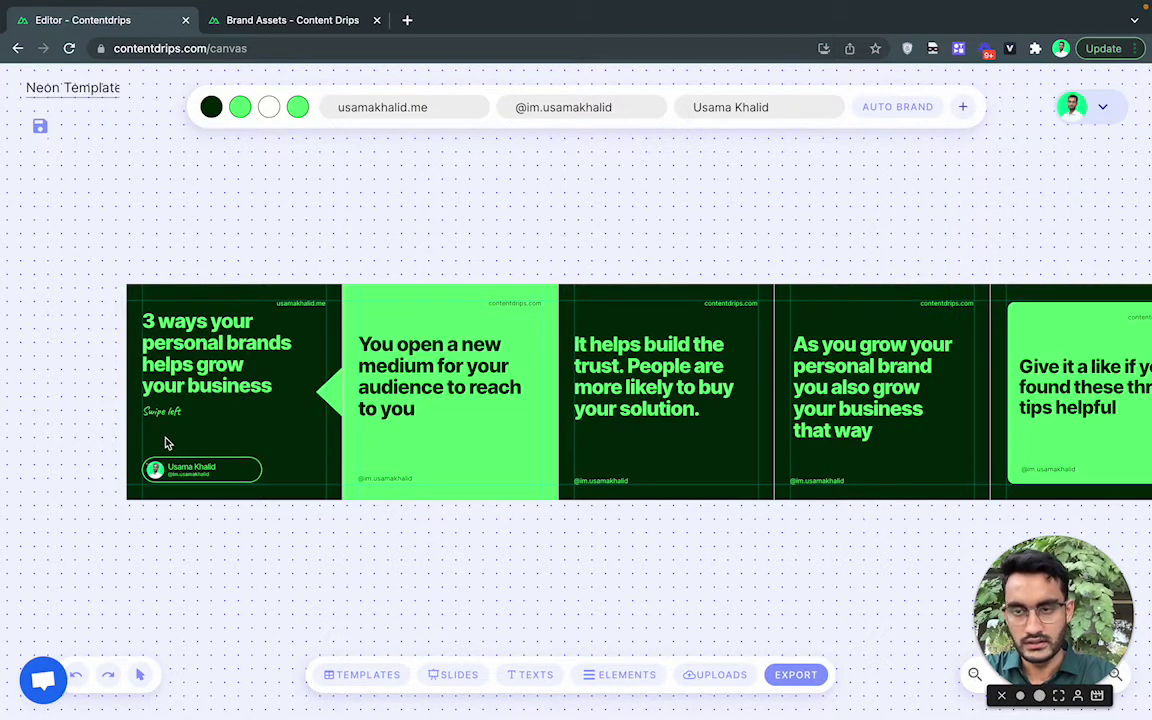
{"action": "scroll", "coordinate": [215, 463], "scroll_direction": "up", "scroll_amount": 5}
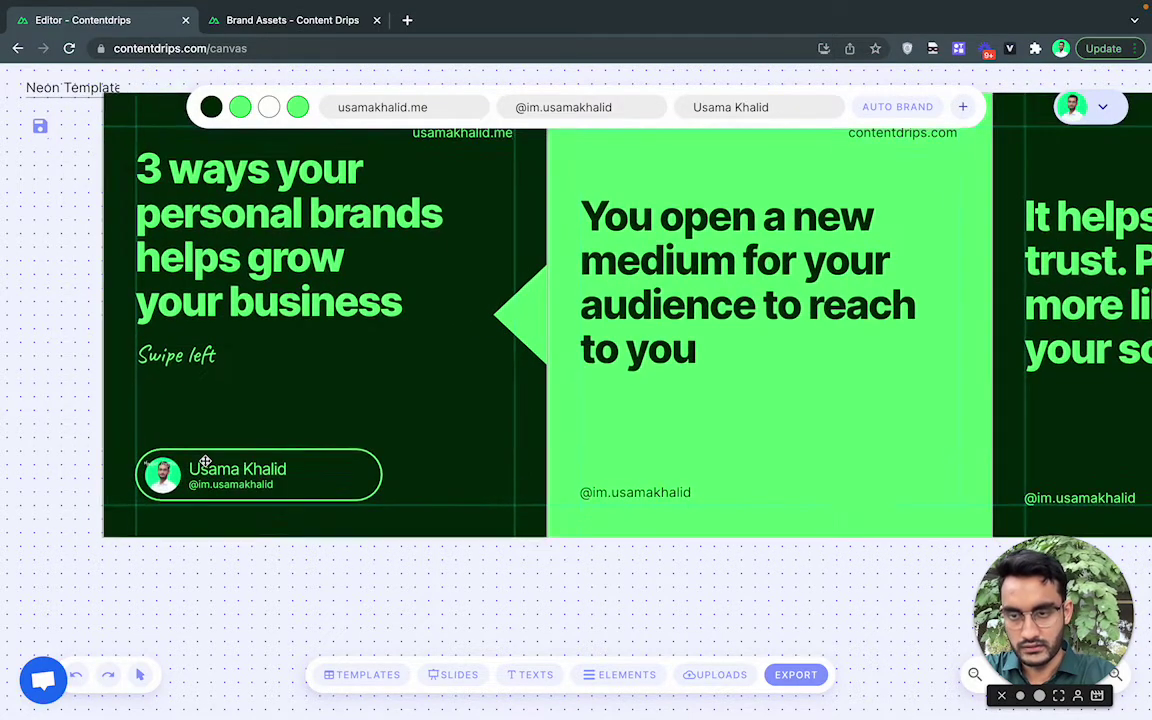
{"action": "left_click", "coordinate": [162, 469]}
{"action": "mouse_move", "coordinate": [162, 469]}
{"action": "left_mouse_down"}
{"action": "mouse_move", "coordinate": [265, 360]}
{"action": "mouse_move", "coordinate": [405, 452]}
{"action": "left_mouse_up"}
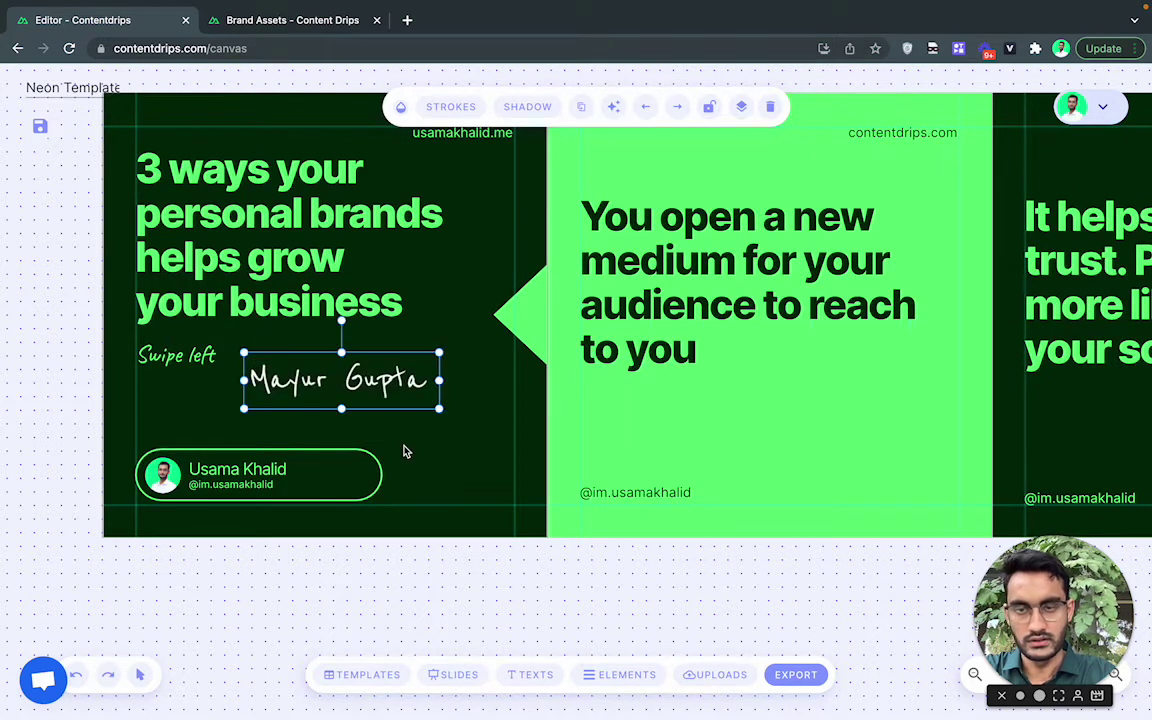
{"action": "left_click_drag", "start_coordinate": [400, 407], "coordinate": [441, 415]}
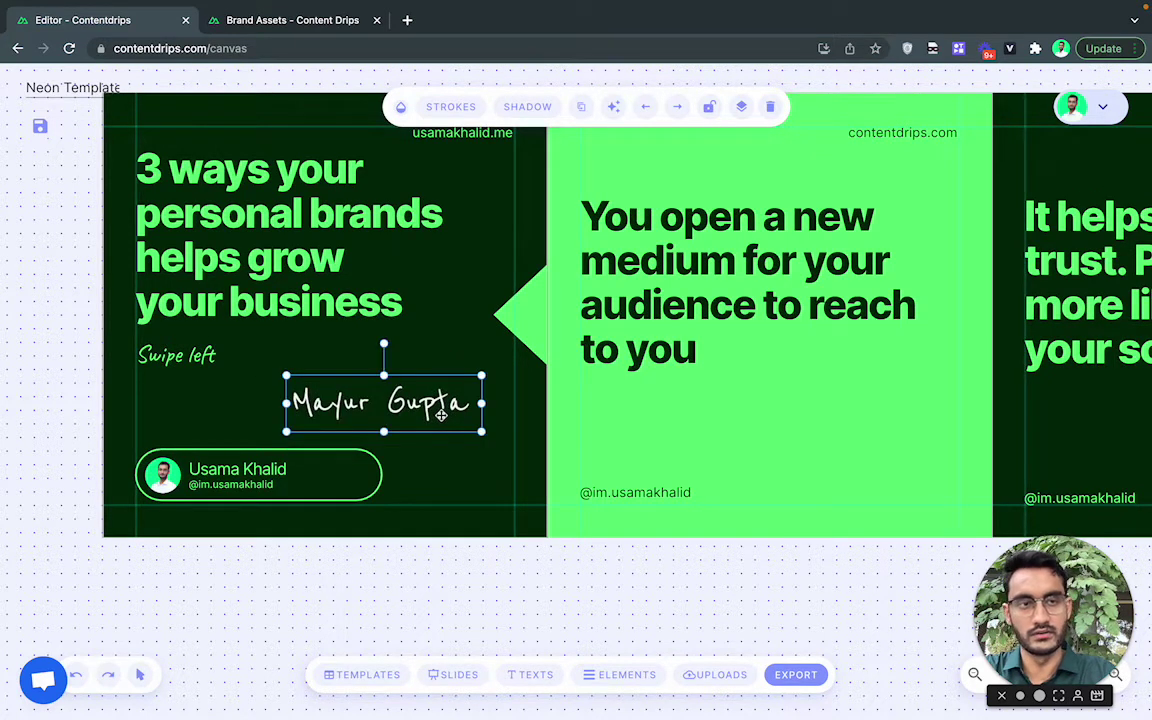
{"action": "key", "text": "Delete"}
{"action": "scroll", "coordinate": [610, 425], "scroll_direction": "up", "scroll_amount": 1}
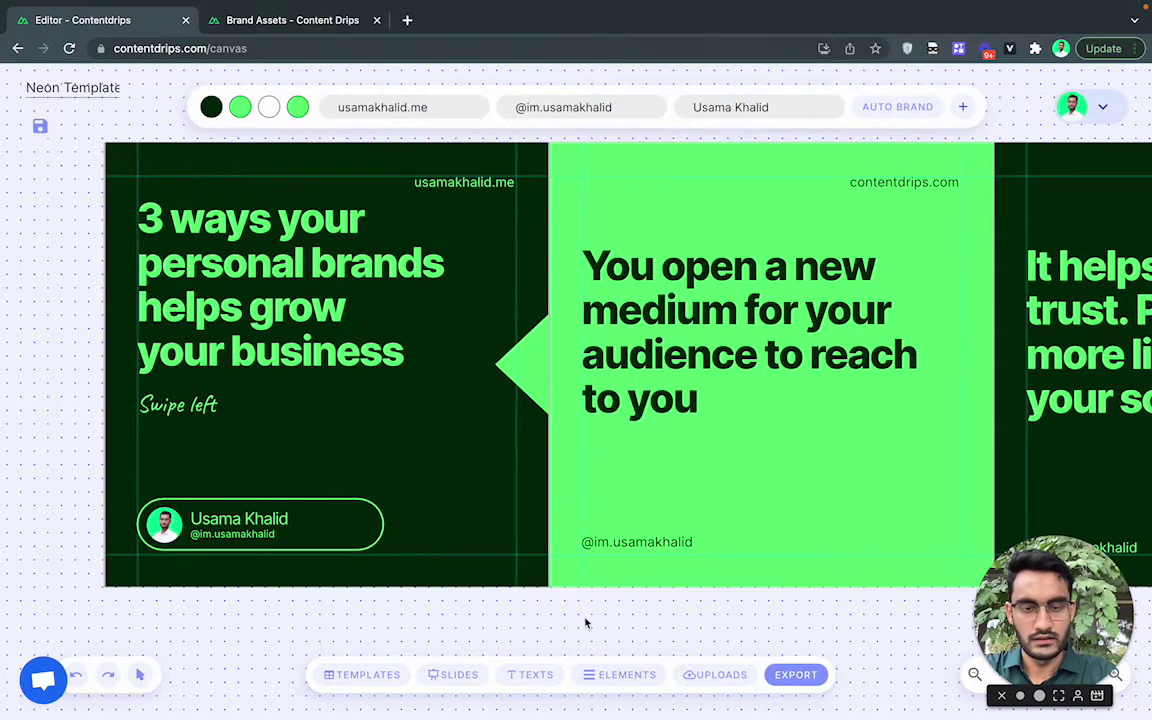
{"action": "left_click", "coordinate": [619, 676]}
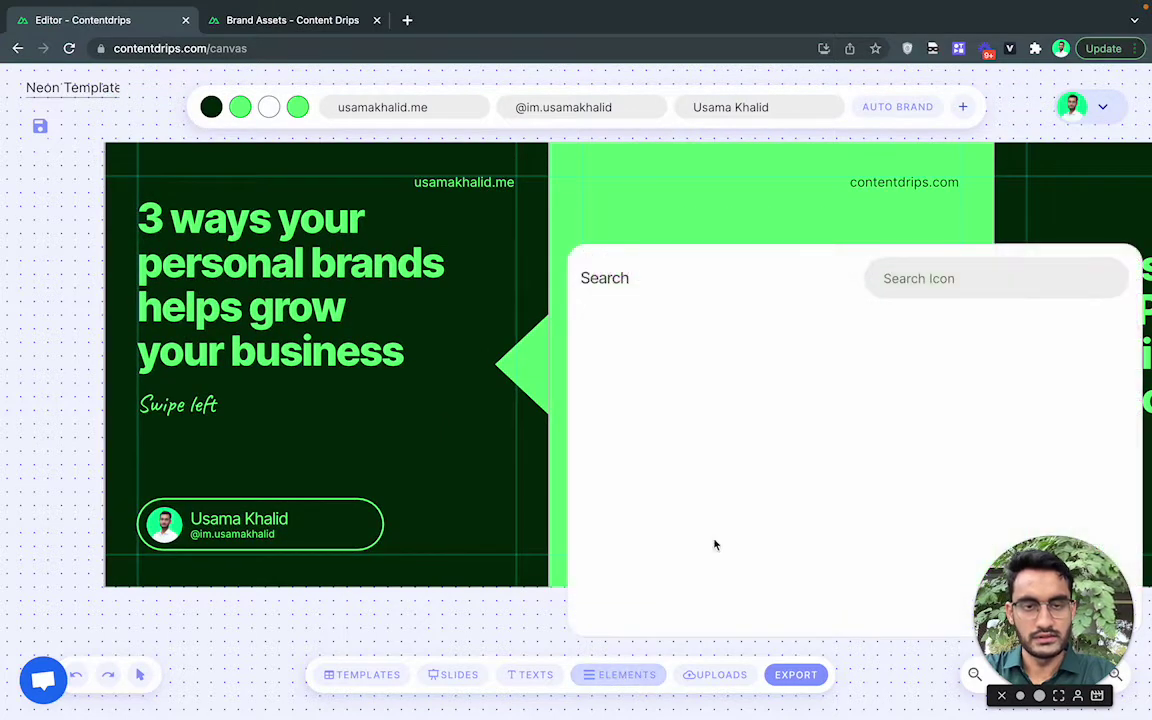
{"action": "left_click", "coordinate": [954, 285]}
{"action": "type", "text": "stars"}
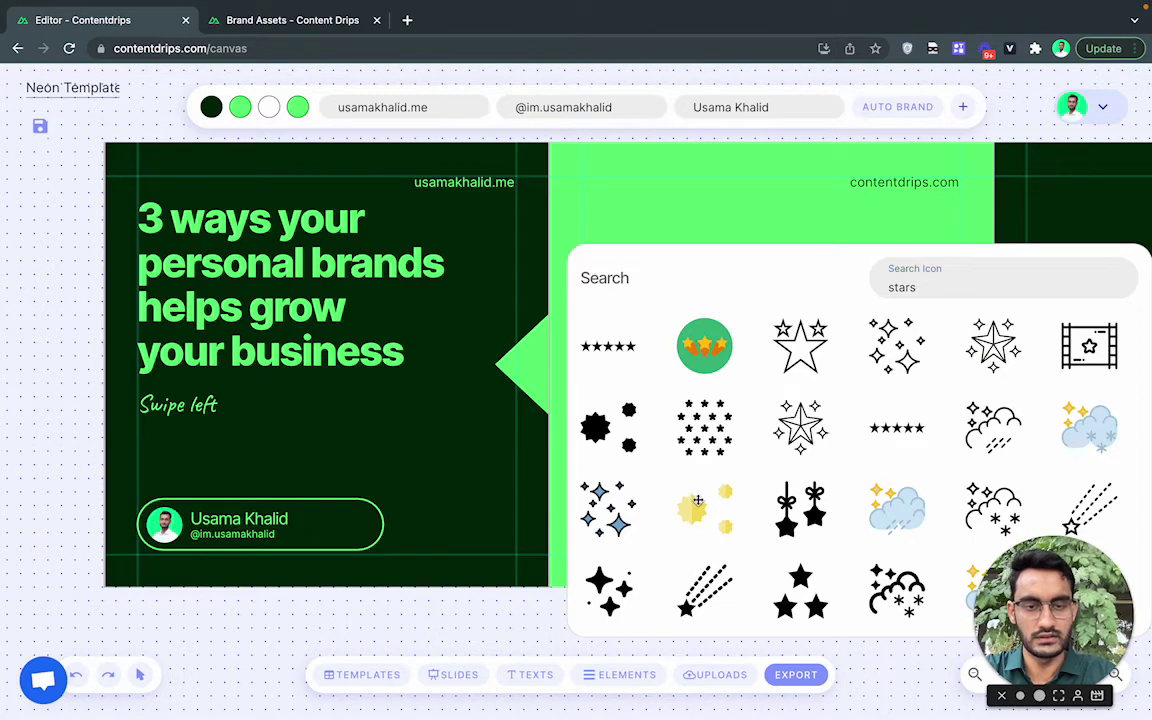
{"action": "left_click_drag", "start_coordinate": [575, 488], "coordinate": [388, 381]}
{"action": "left_click", "coordinate": [380, 444]}
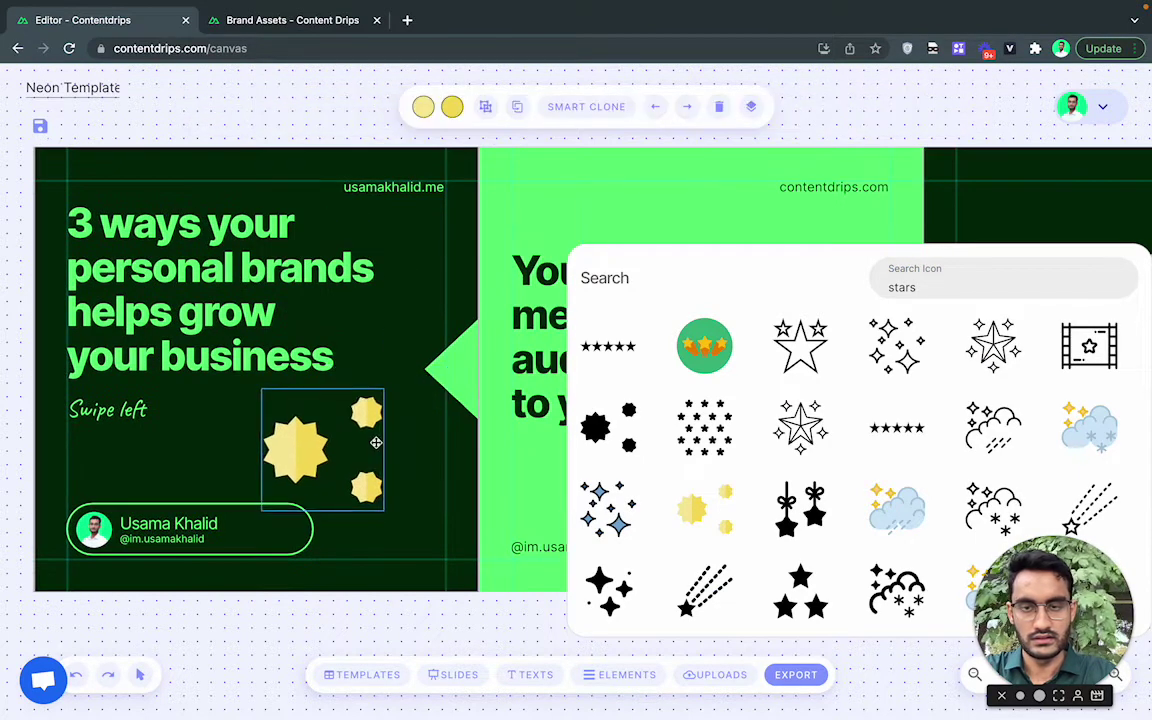
{"action": "left_click", "coordinate": [450, 107]}
{"action": "left_click", "coordinate": [519, 146]}
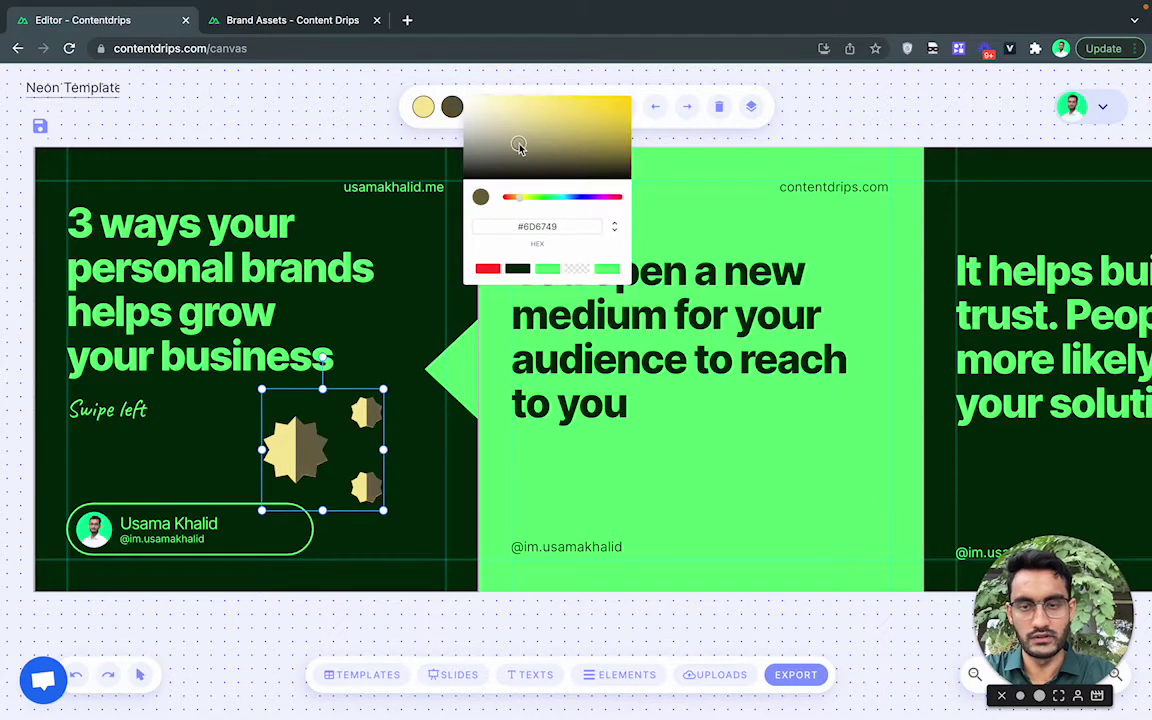
{"action": "left_click", "coordinate": [435, 437]}
{"action": "left_click", "coordinate": [368, 432]}
Step: Delete the stars icon and save the carousel renamed as 'Neon Colors'
{"action": "key", "text": "Delete"}
{"action": "scroll", "coordinate": [368, 433], "scroll_direction": "right", "scroll_amount": 2}
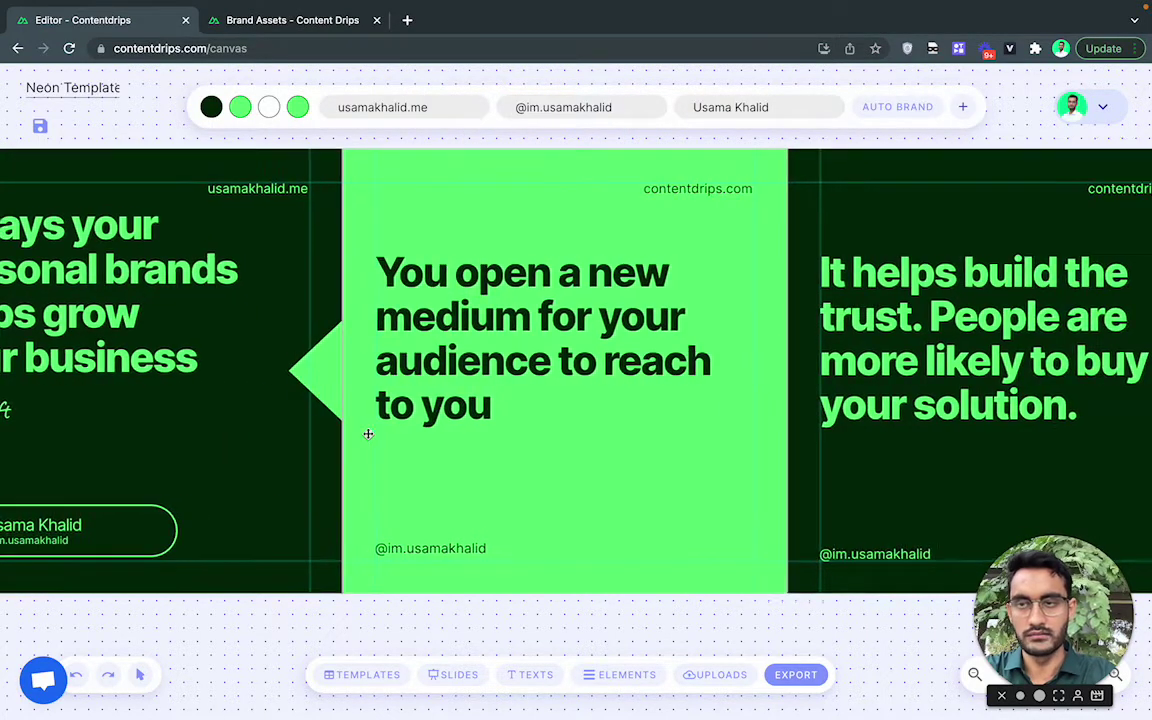
{"action": "scroll", "coordinate": [368, 433], "scroll_direction": "down", "scroll_amount": 5}
{"action": "scroll", "coordinate": [368, 433], "scroll_direction": "left", "scroll_amount": 2}
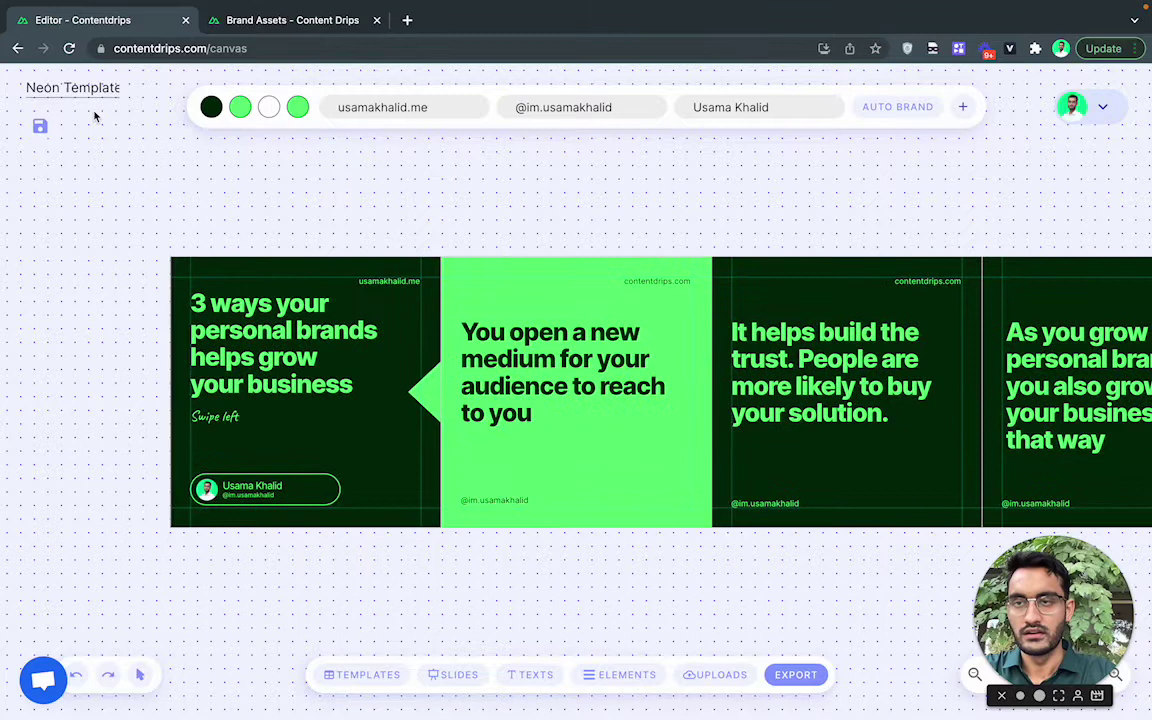
{"action": "double_click", "coordinate": [90, 88]}
{"action": "key", "text": "BackSpace"}
{"action": "key", "text": "BackSpace"}
{"action": "key", "text": "BackSpace"}
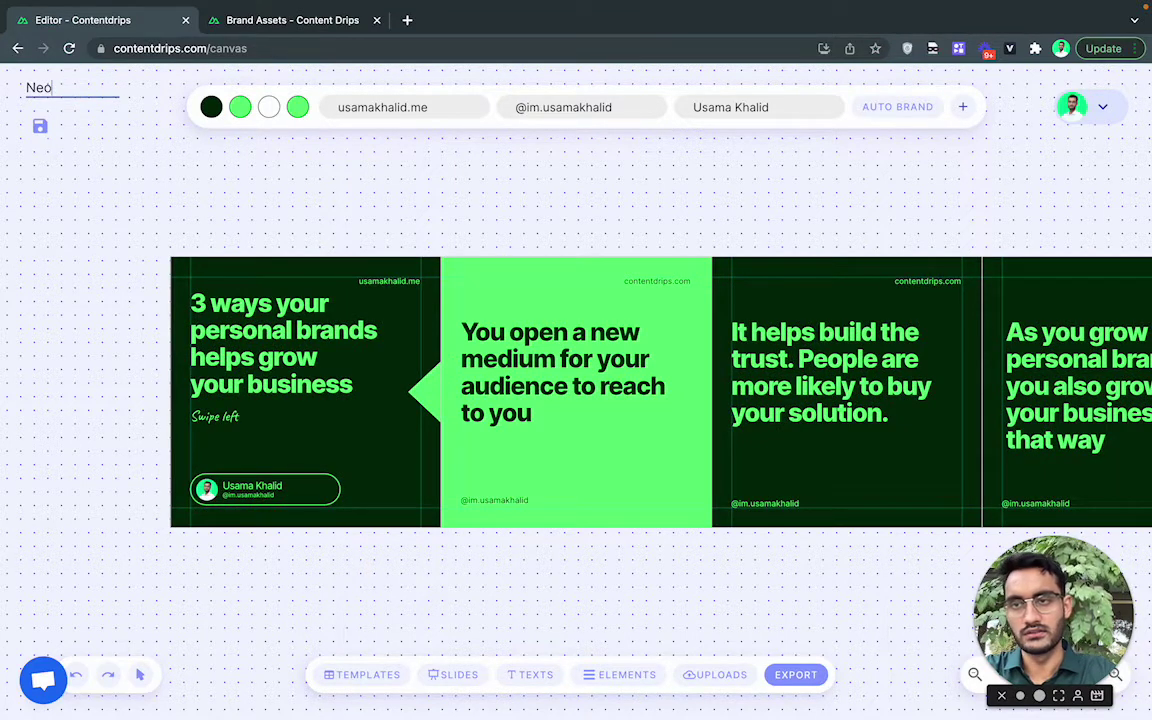
{"action": "key", "text": "BackSpace"}
{"action": "key", "text": "BackSpace"}
{"action": "key", "text": "BackSpace"}
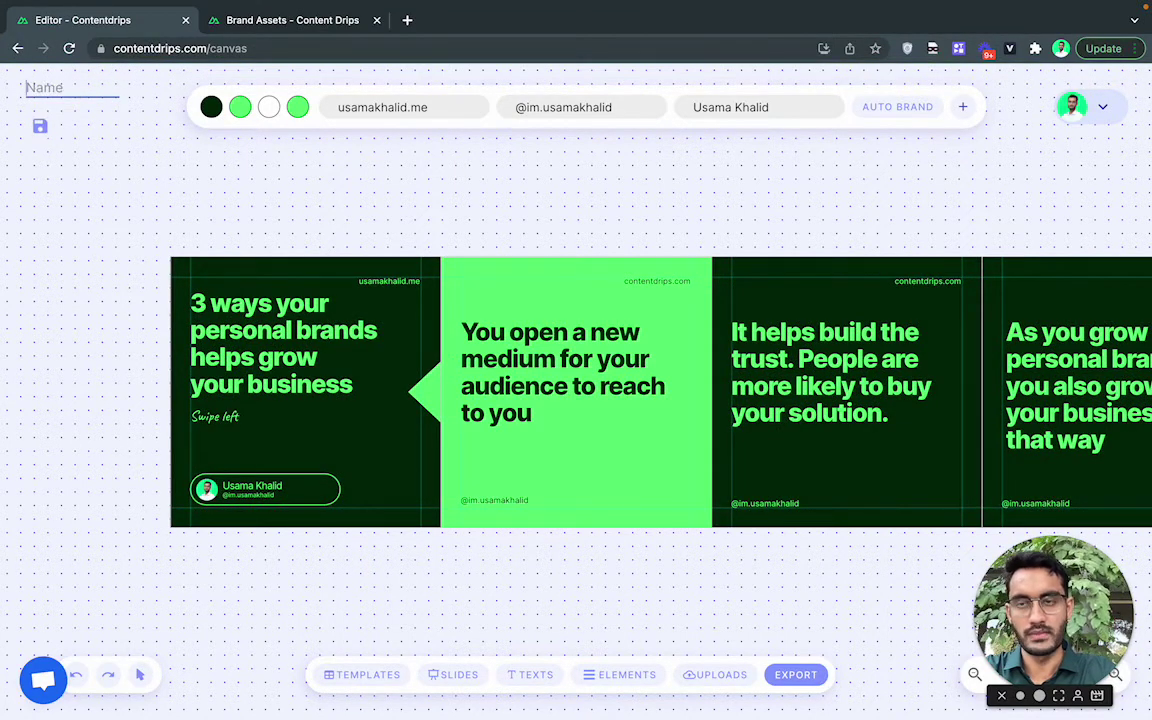
{"action": "type", "text": "Neon Colors"}
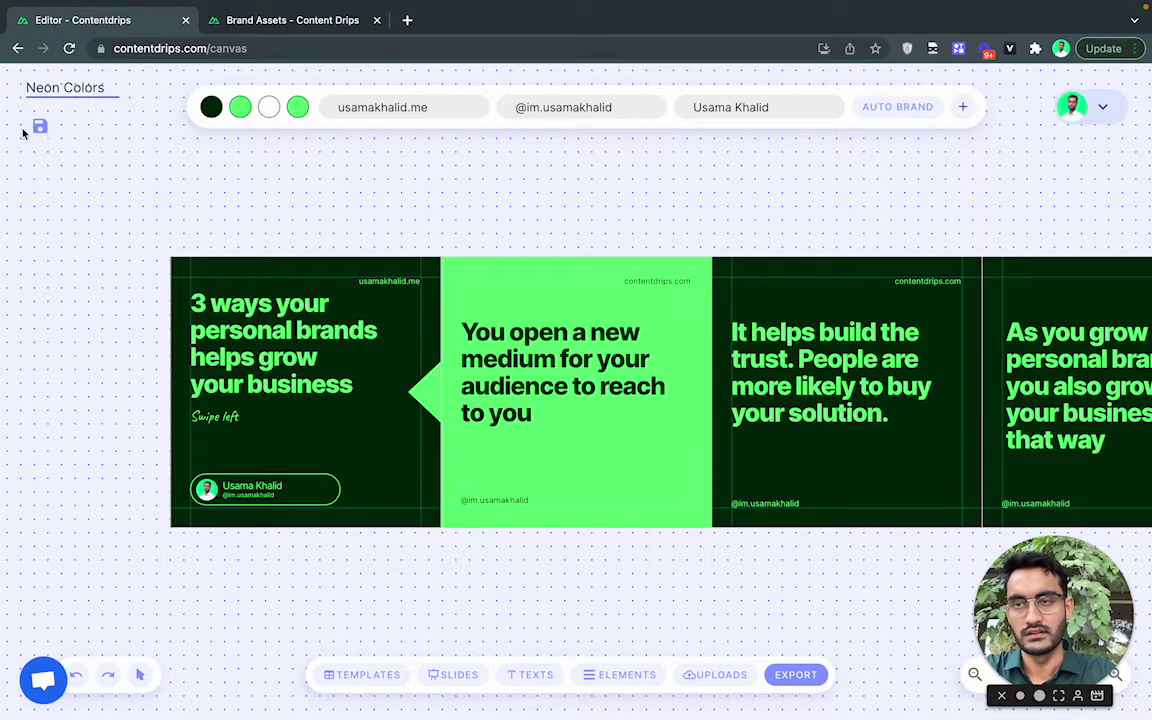
{"action": "left_click", "coordinate": [40, 126]}
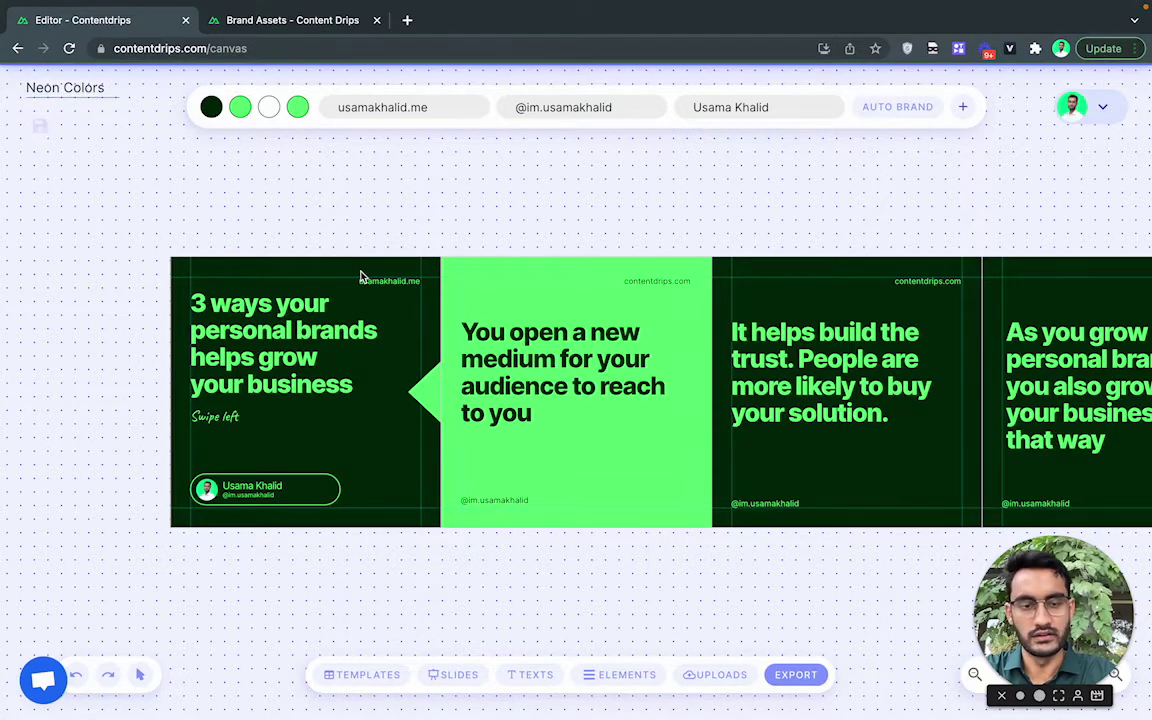
Step: Download all the carousel slides as PNG images
{"action": "scroll", "coordinate": [921, 239], "scroll_direction": "right", "scroll_amount": 2}
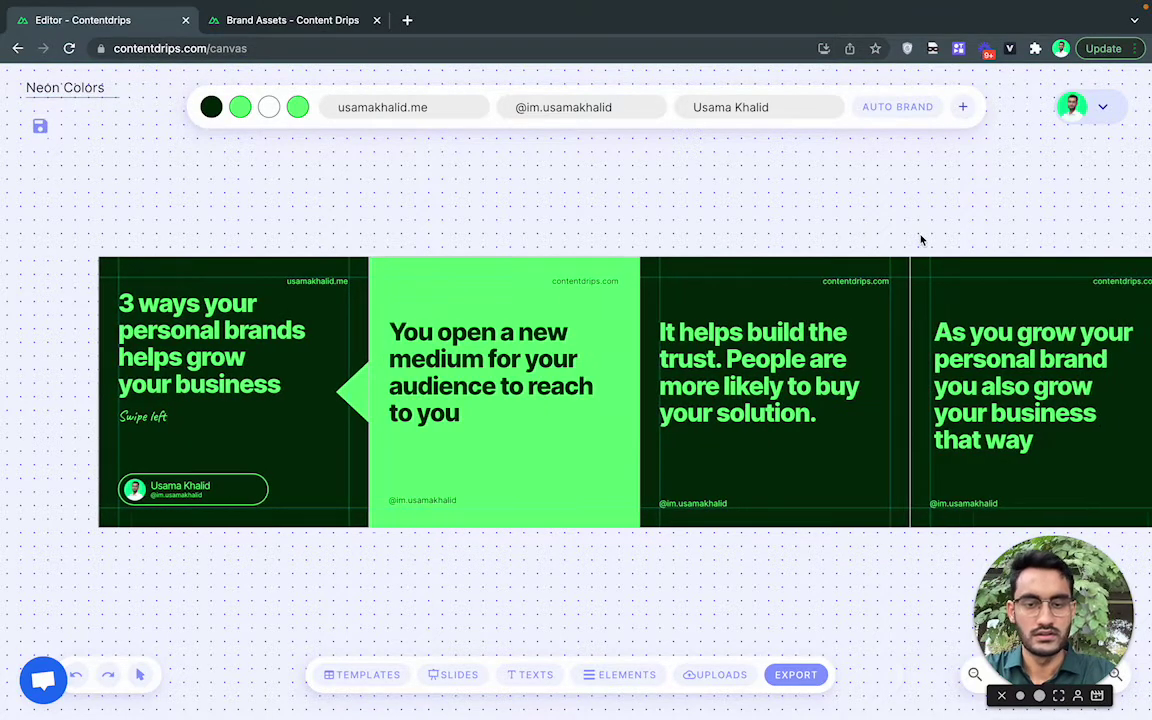
{"action": "left_click", "coordinate": [824, 676]}
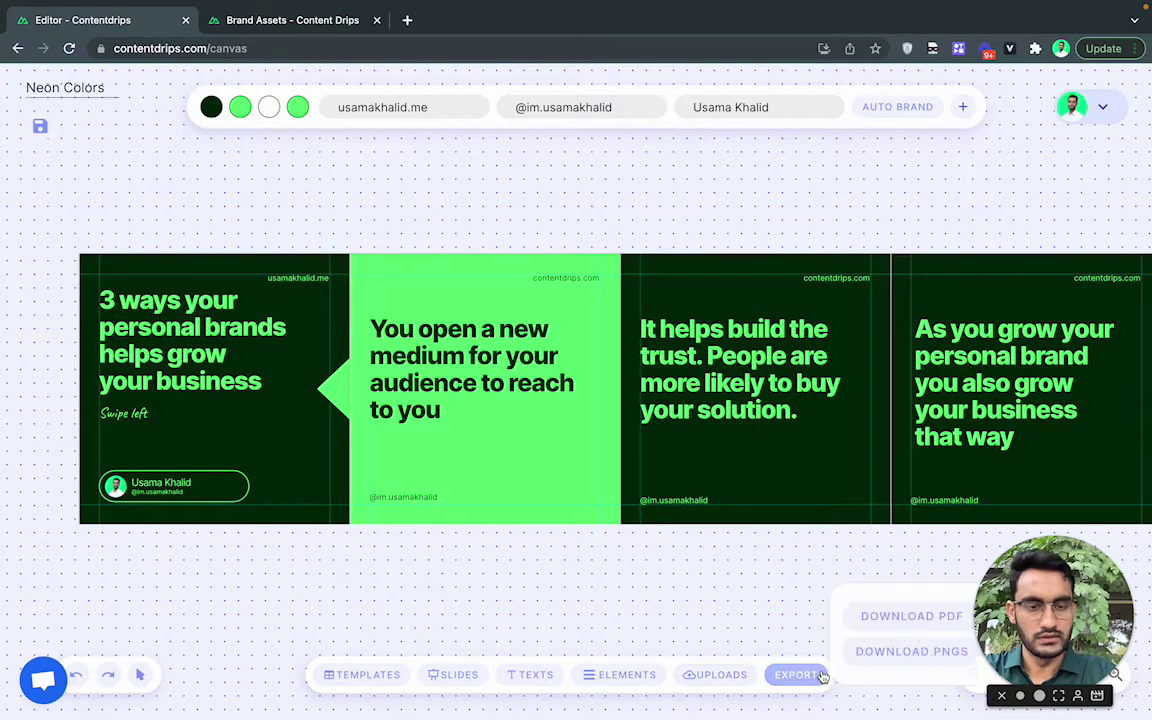
{"action": "left_click", "coordinate": [918, 649]}
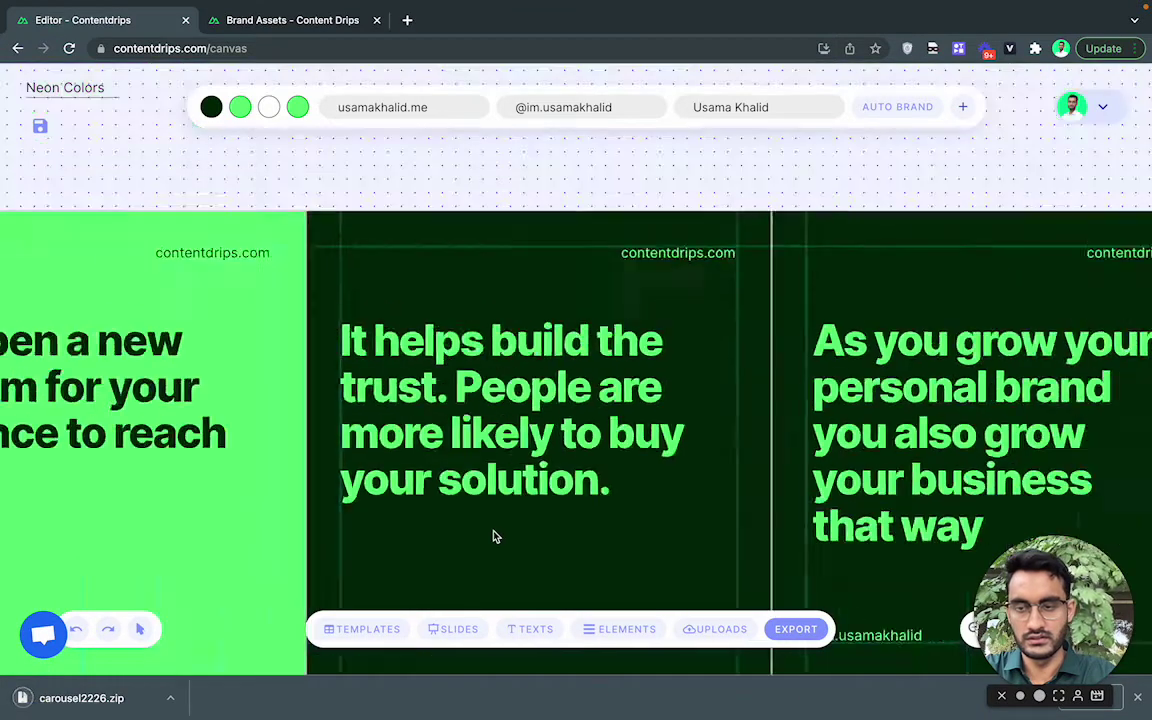
Step: Extract carousel2226.zip and open the carousel2226 folder in the maximized Downloads window
{"action": "left_click", "coordinate": [85, 698]}
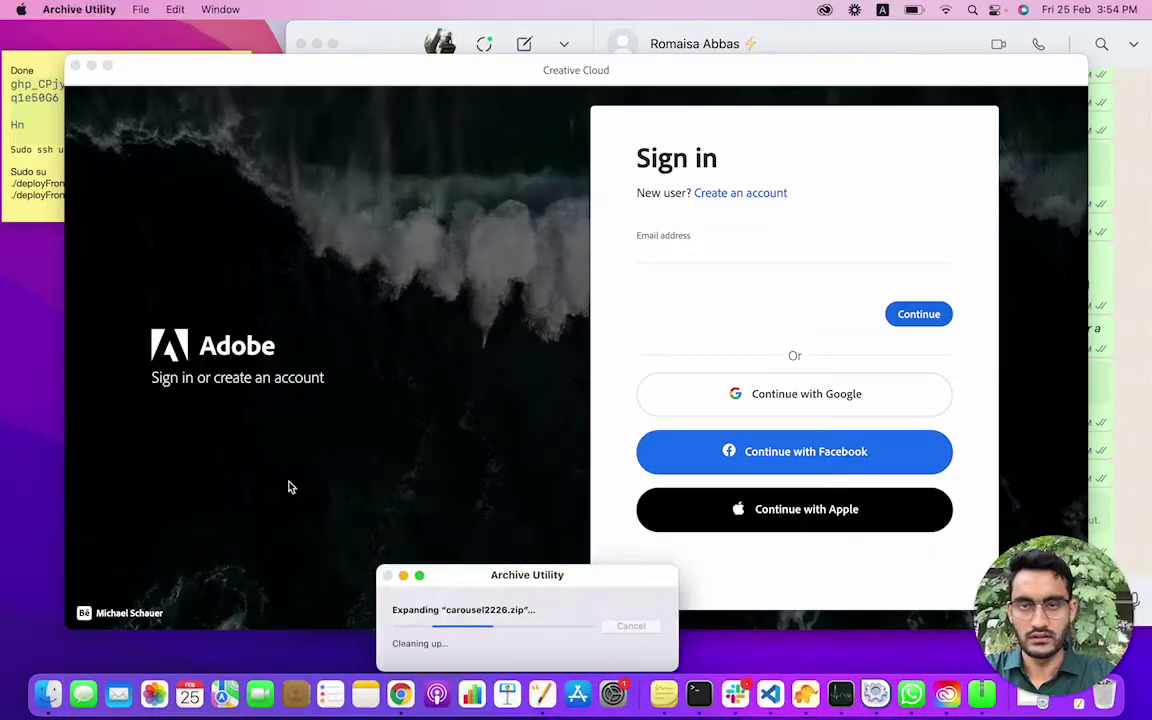
{"action": "left_click", "coordinate": [78, 80]}
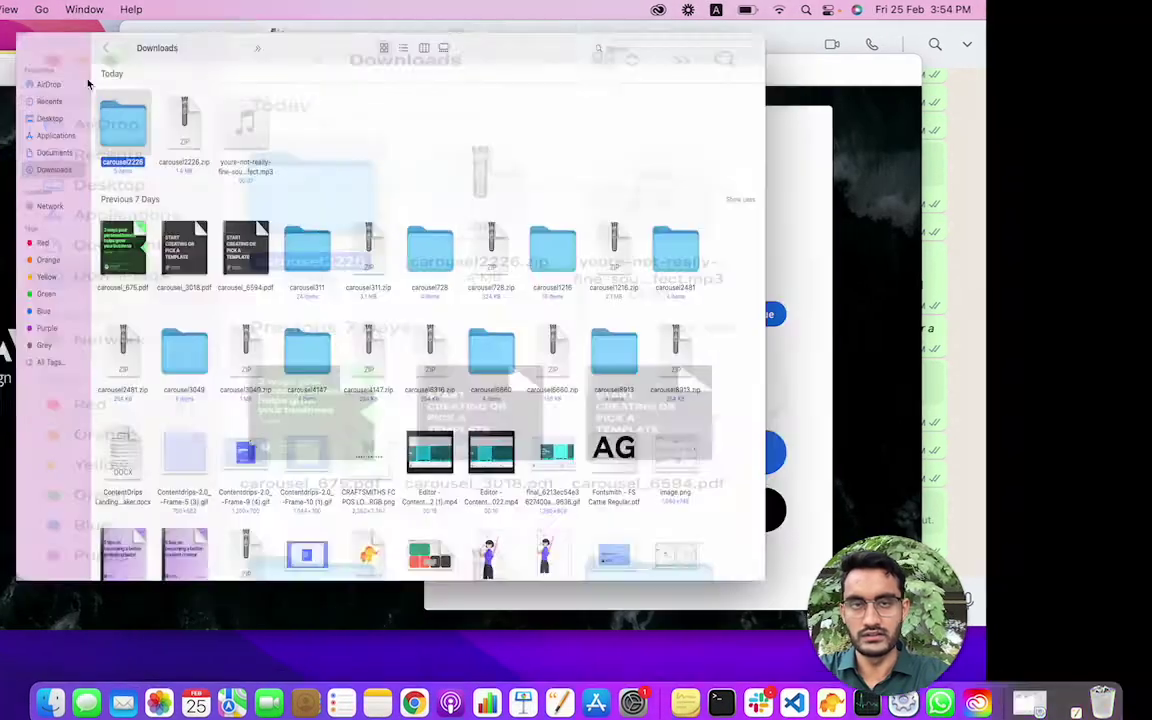
{"action": "double_click", "coordinate": [122, 125]}
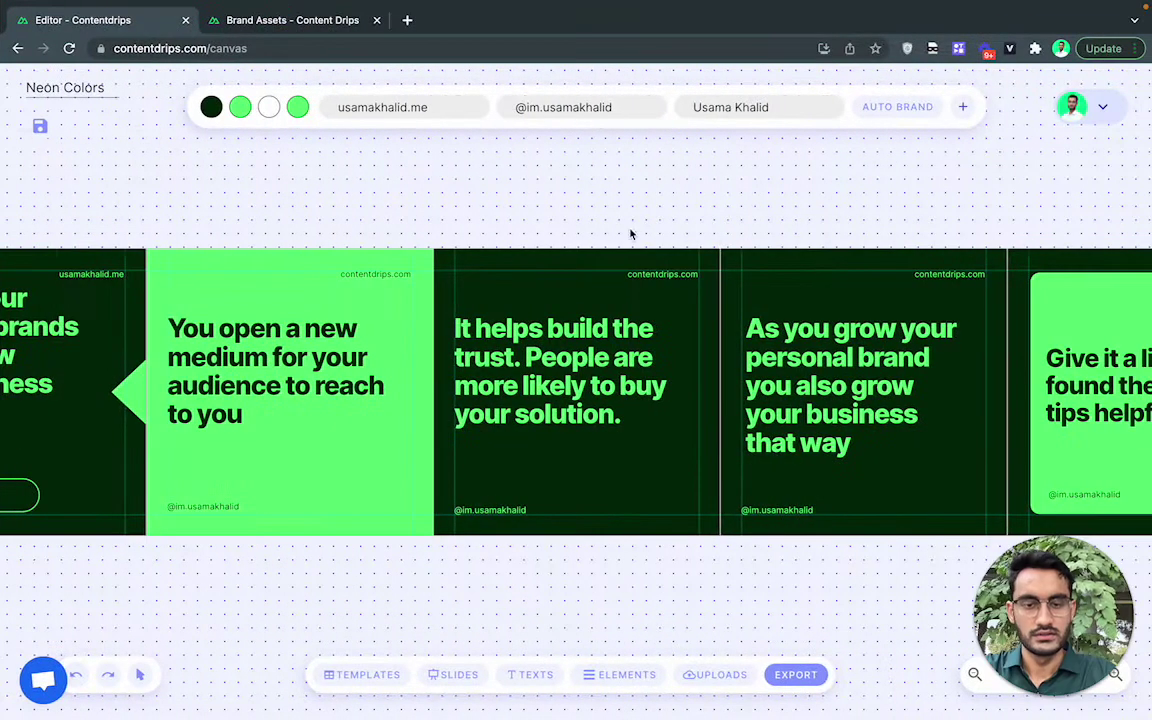
{"action": "scroll", "coordinate": [624, 252], "scroll_direction": "left", "scroll_amount": 3}
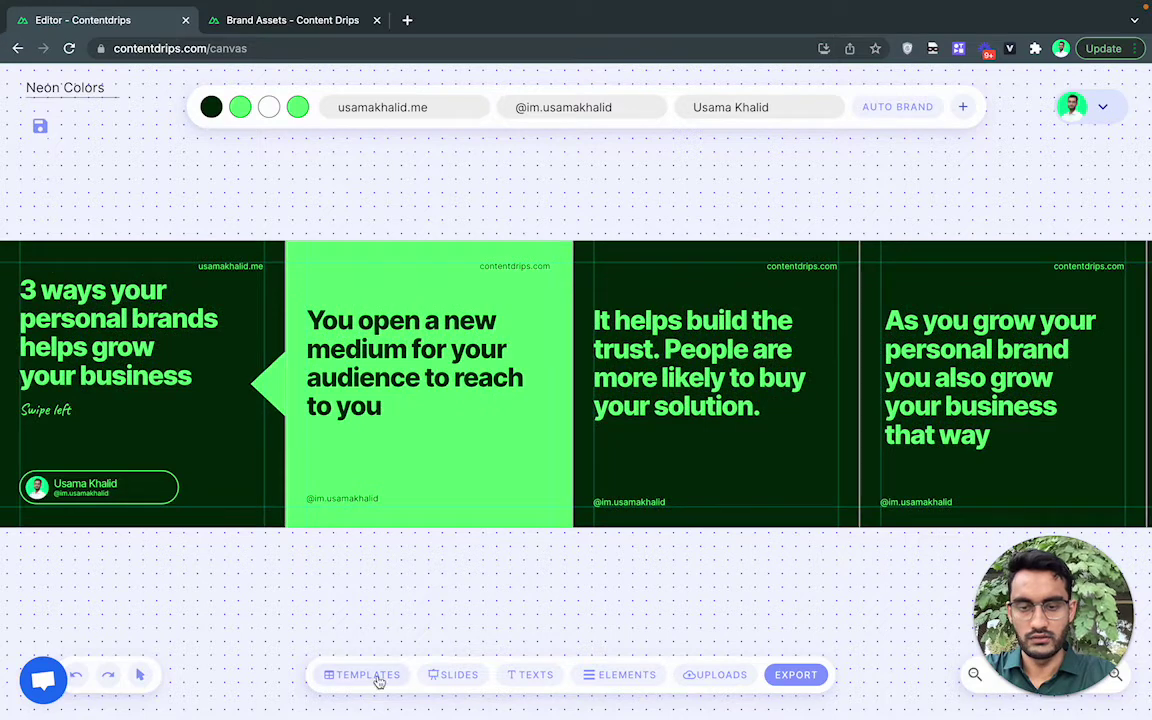
{"action": "left_click", "coordinate": [366, 675]}
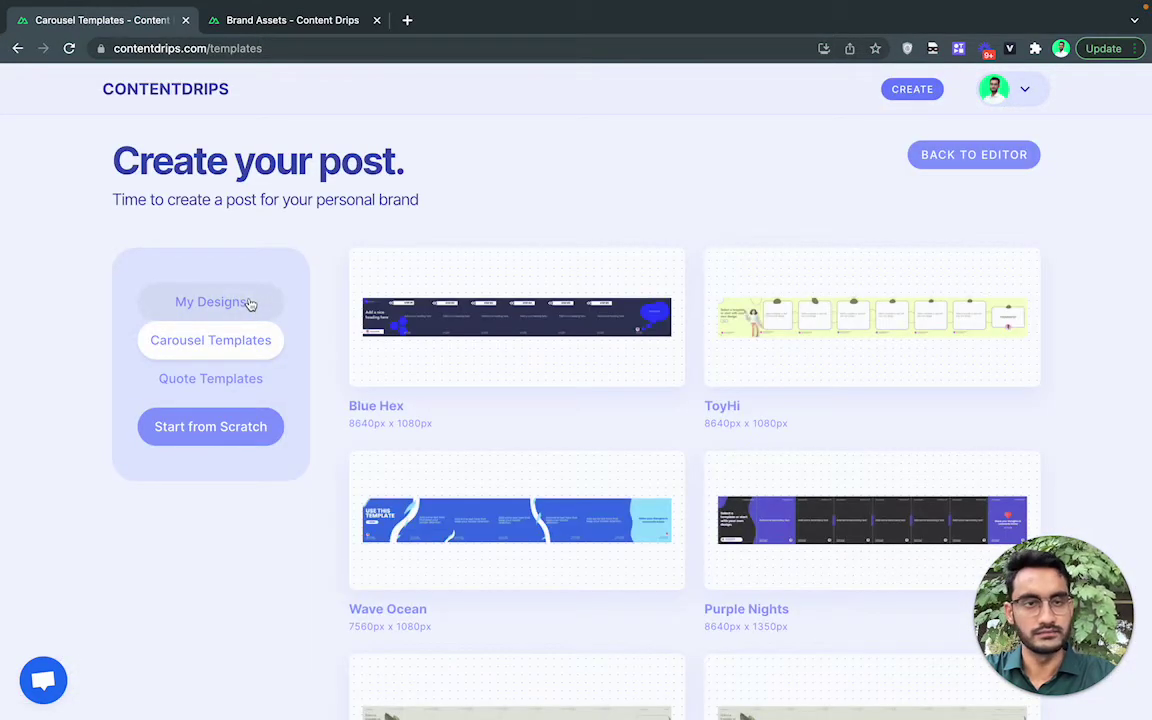
{"action": "left_click", "coordinate": [960, 160]}
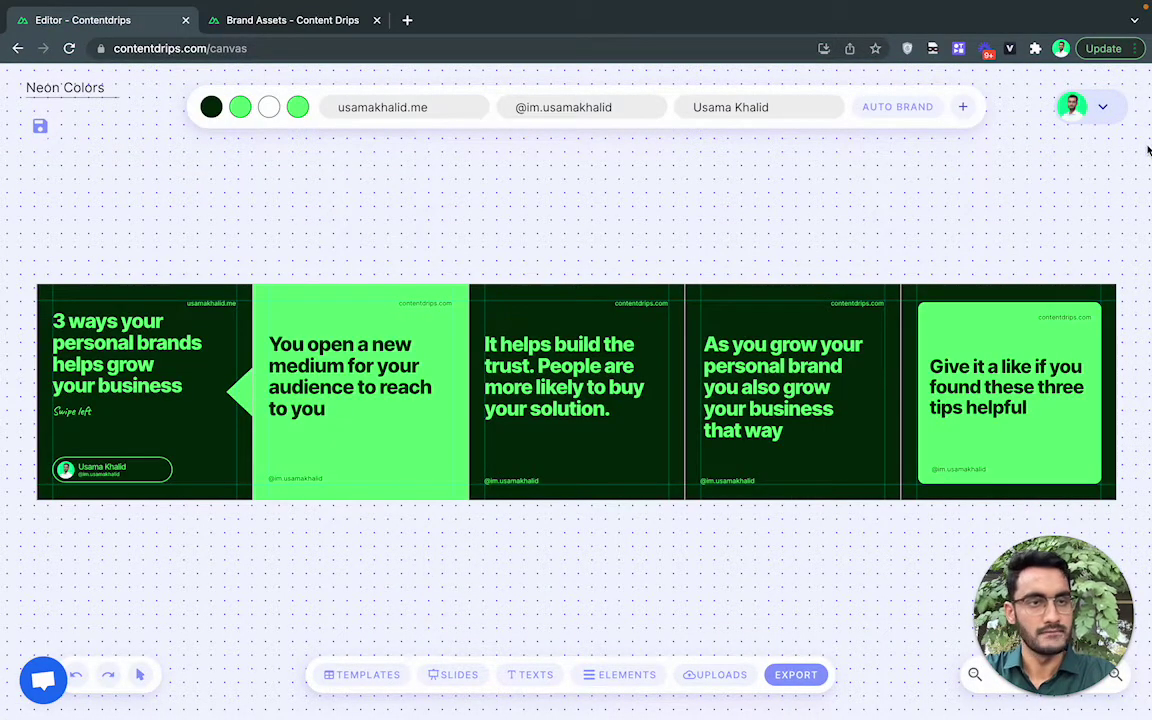
Step: Review both saved profile cards on the Profile page, then return to Create your post
{"action": "left_click", "coordinate": [1072, 106]}
{"action": "left_click", "coordinate": [1055, 258]}
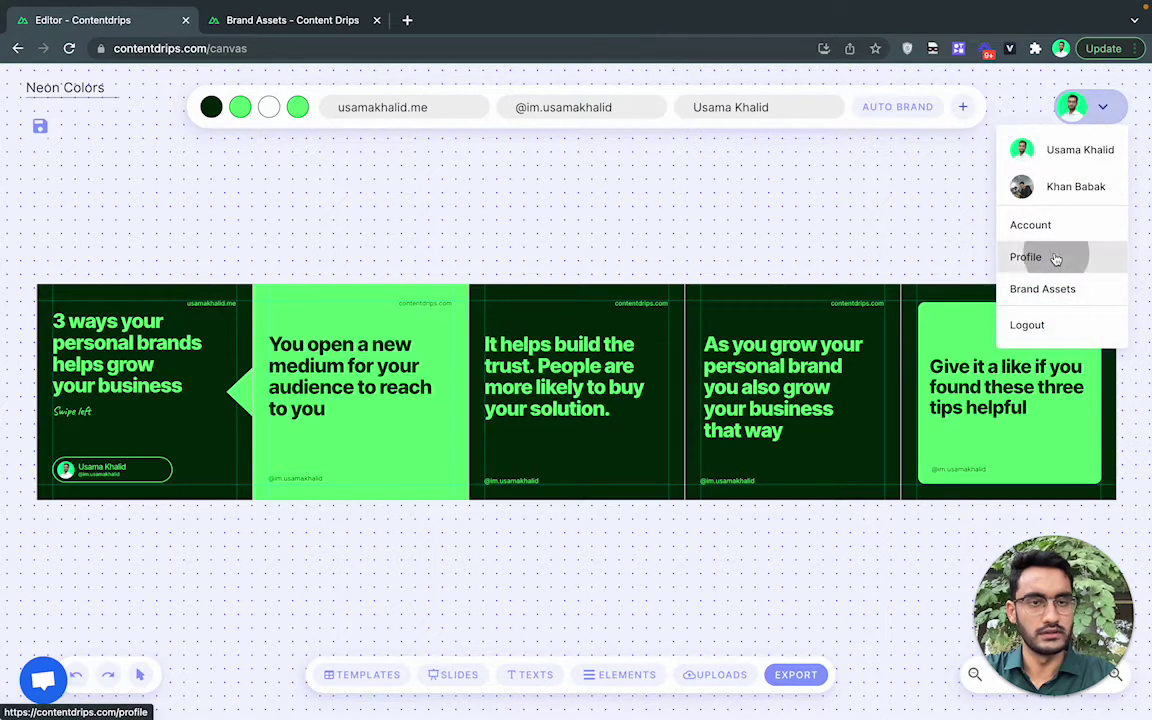
{"action": "scroll", "coordinate": [841, 285], "scroll_direction": "down", "scroll_amount": 3}
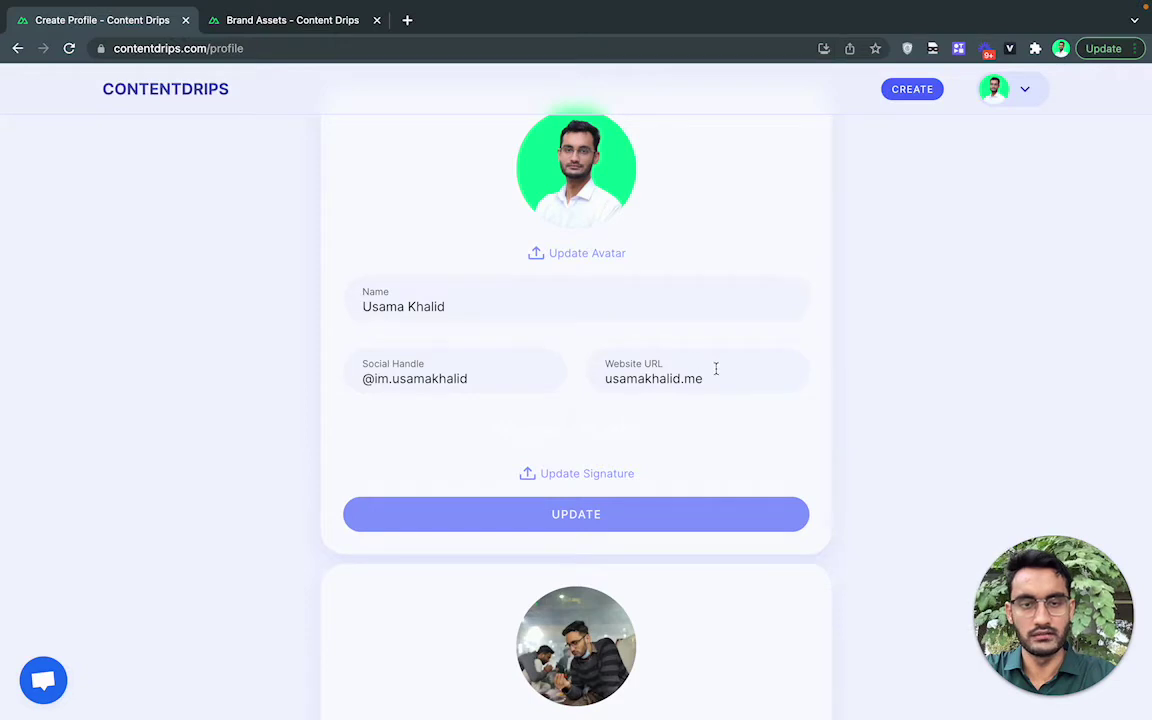
{"action": "scroll", "coordinate": [676, 383], "scroll_direction": "down", "scroll_amount": 5}
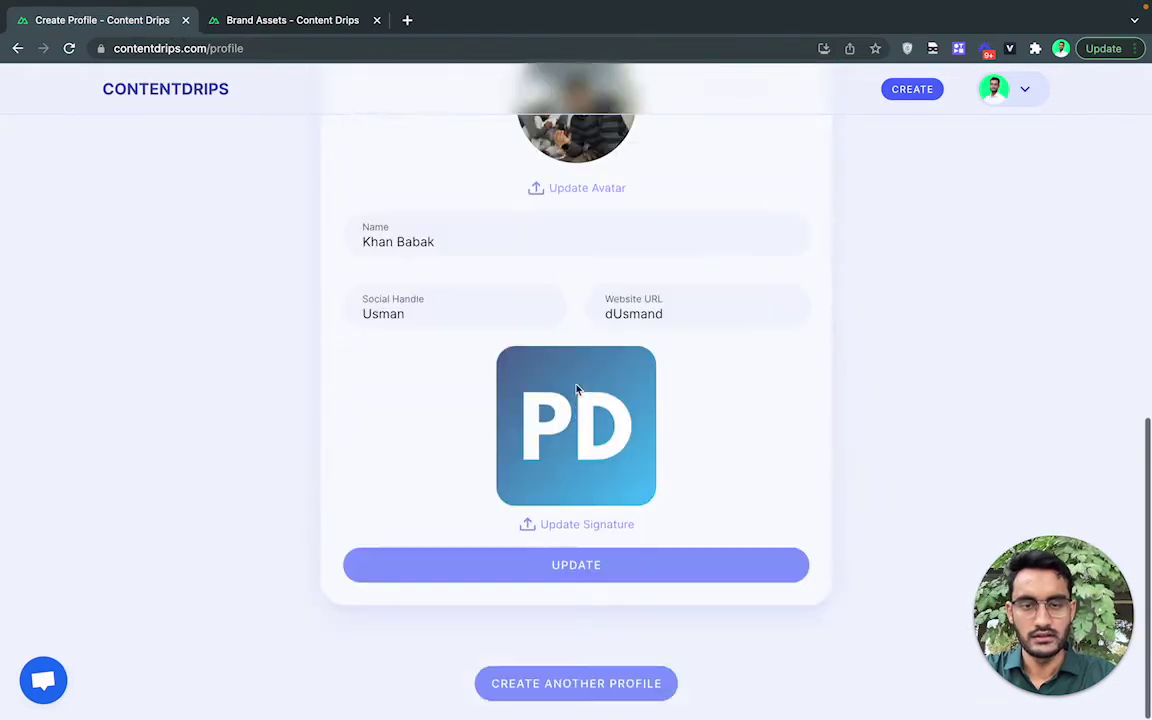
{"action": "scroll", "coordinate": [709, 449], "scroll_direction": "up", "scroll_amount": 7}
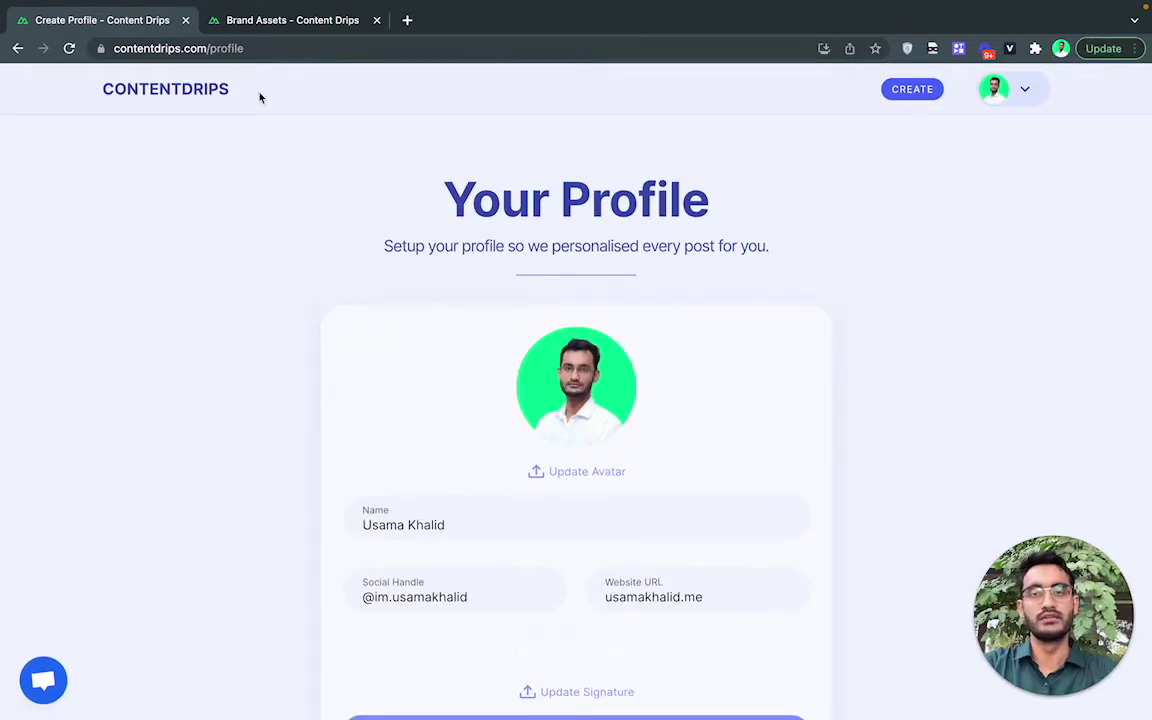
{"action": "left_click", "coordinate": [1025, 92]}
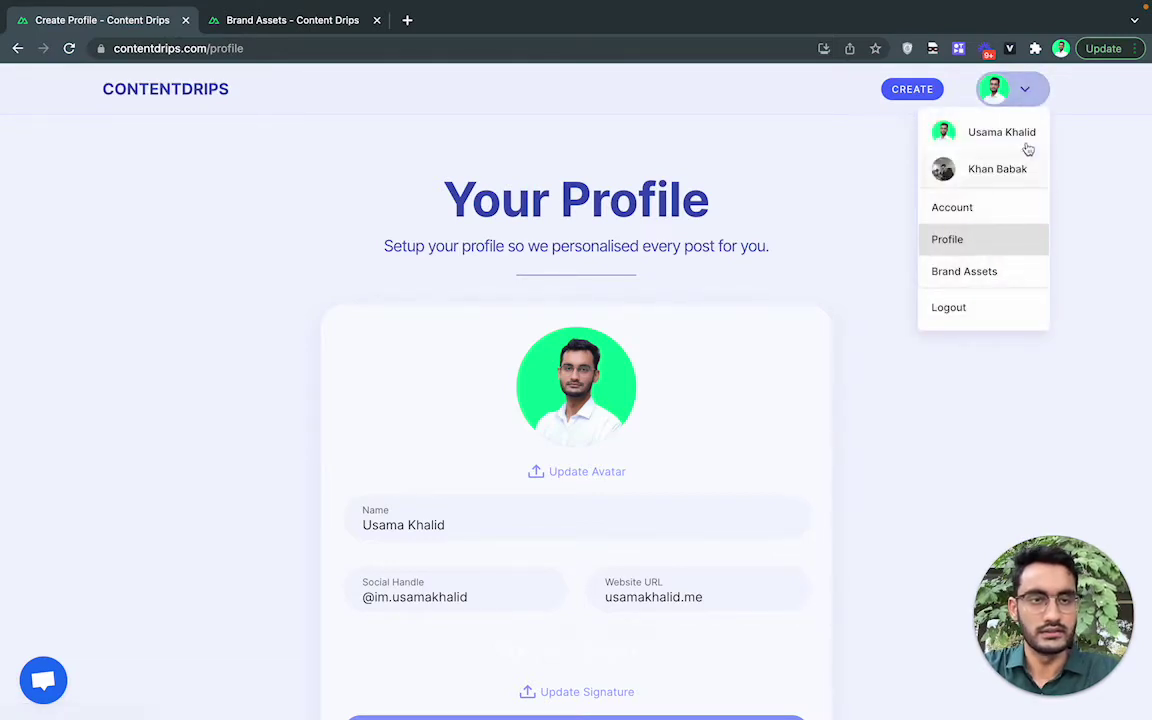
{"action": "left_click", "coordinate": [942, 90]}
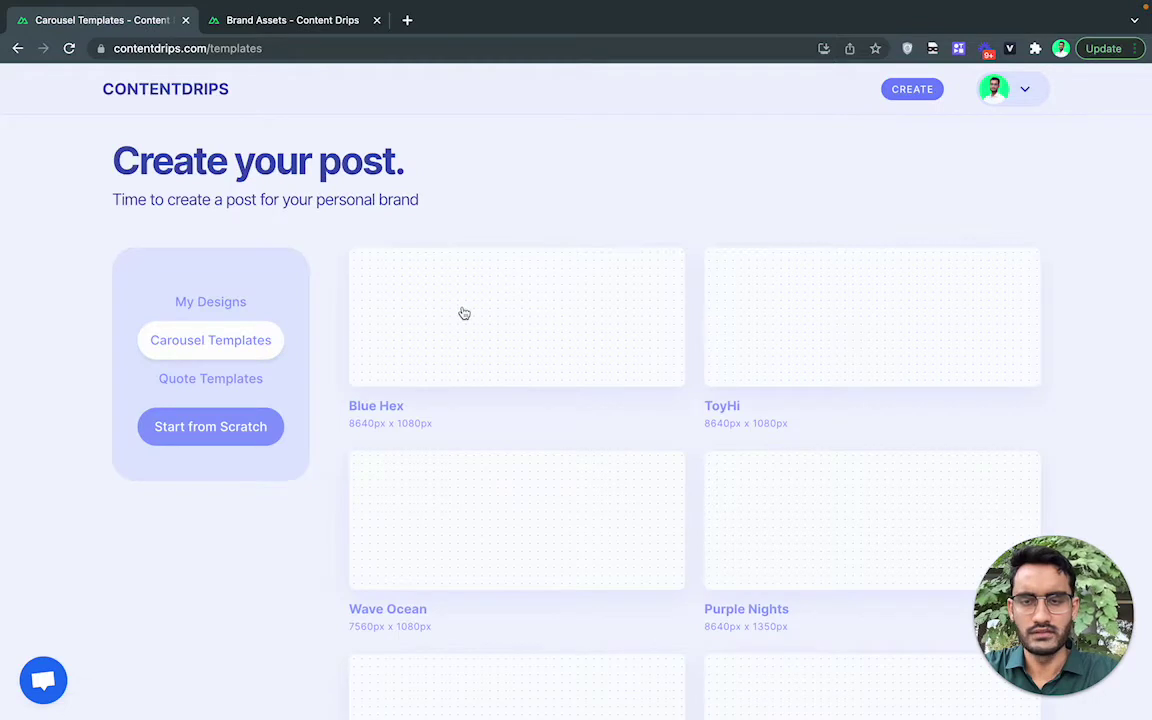
Step: Open the dark Scratch Square thumbnail from the My Designs list
{"action": "scroll", "coordinate": [329, 355], "scroll_direction": "down", "scroll_amount": 2}
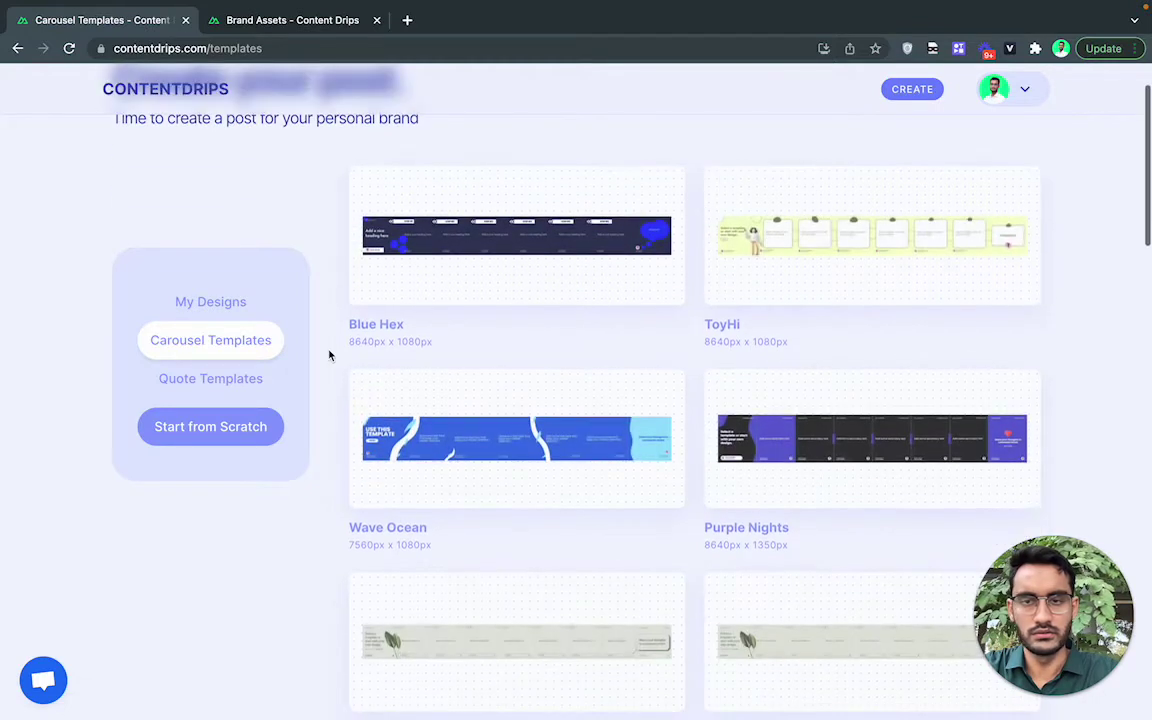
{"action": "left_click", "coordinate": [244, 304]}
{"action": "scroll", "coordinate": [476, 378], "scroll_direction": "down", "scroll_amount": 2}
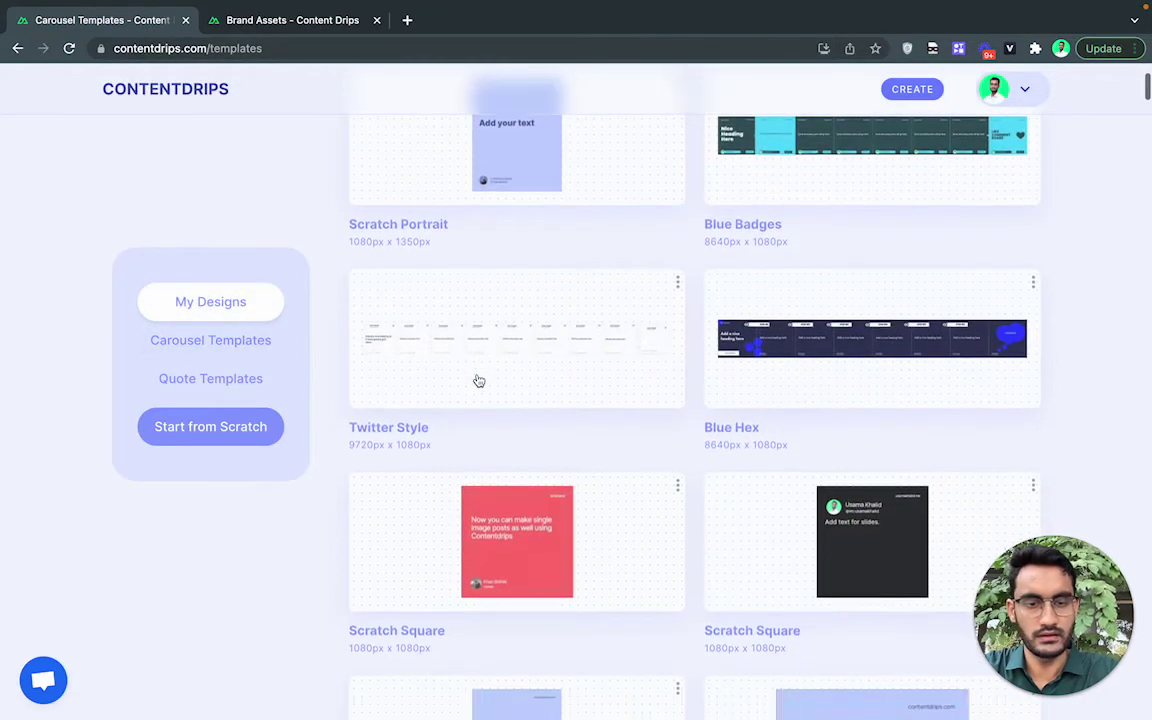
{"action": "left_click", "coordinate": [815, 521]}
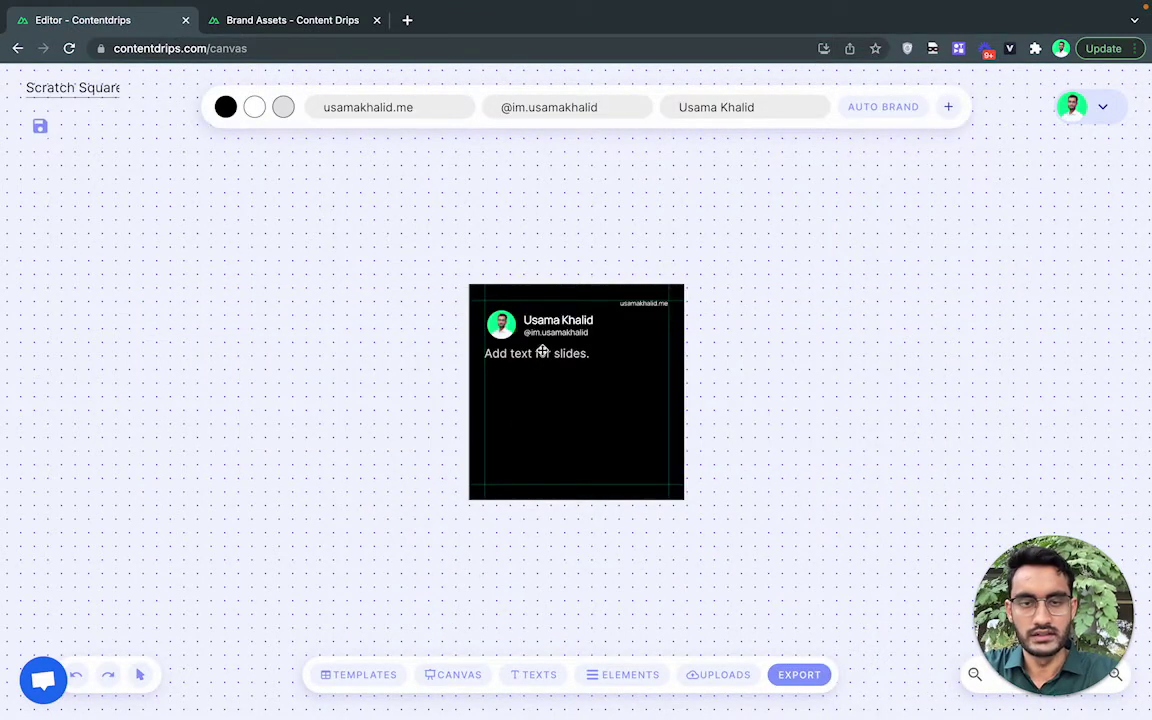
Step: Append 'ada', 'dad' and 'asd' lines to the slide text and move the block below the name header
{"action": "scroll", "coordinate": [542, 351], "scroll_direction": "up", "scroll_amount": 3}
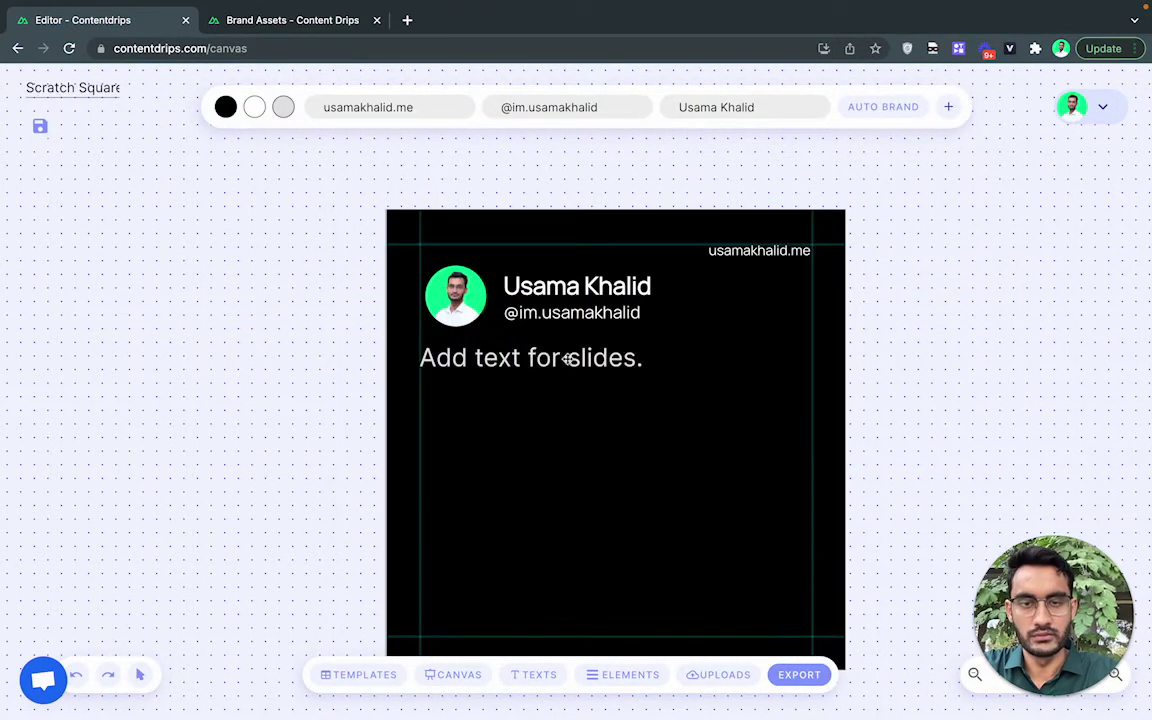
{"action": "left_click", "coordinate": [692, 350]}
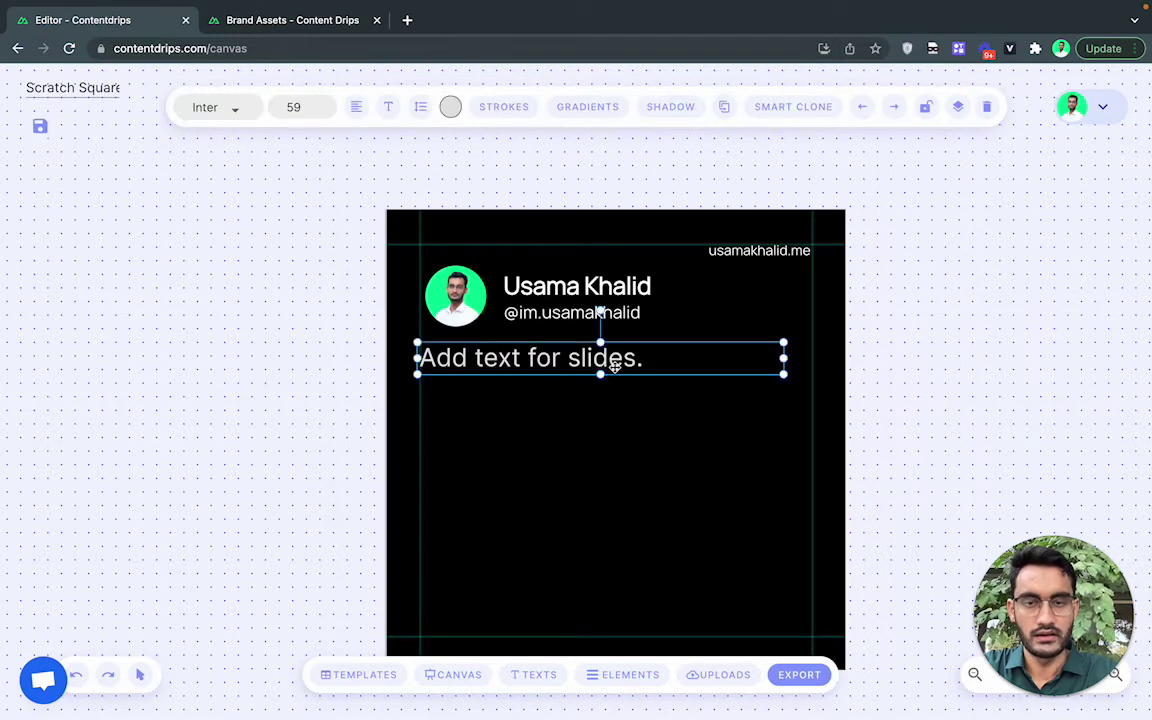
{"action": "double_click", "coordinate": [692, 347]}
{"action": "left_click", "coordinate": [692, 347]}
{"action": "type", "text": "ada"}
{"action": "key", "text": "Return"}
{"action": "type", "text": "da"}
{"action": "key", "text": "Return"}
{"action": "type", "text": "d"}
{"action": "key", "text": "Return"}
{"action": "type", "text": "asd"}
{"action": "key", "text": "Return"}
{"action": "type", "text": "asd"}
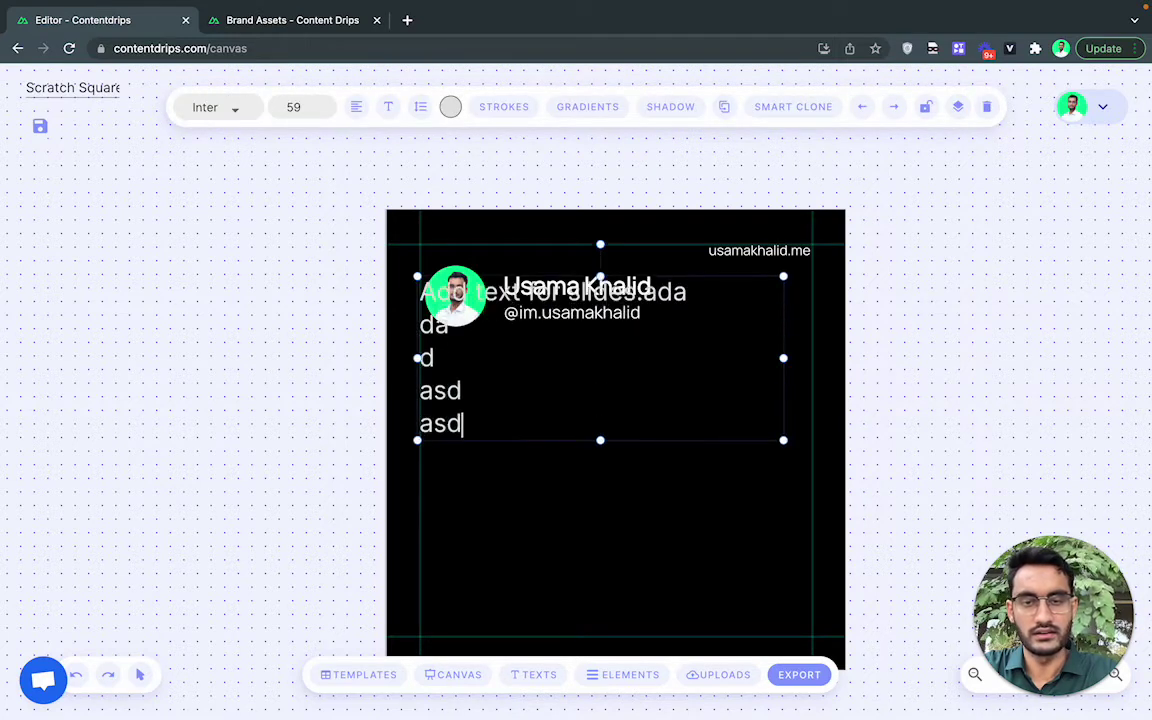
{"action": "left_click", "coordinate": [575, 481]}
{"action": "left_click_drag", "start_coordinate": [455, 388], "coordinate": [458, 450]}
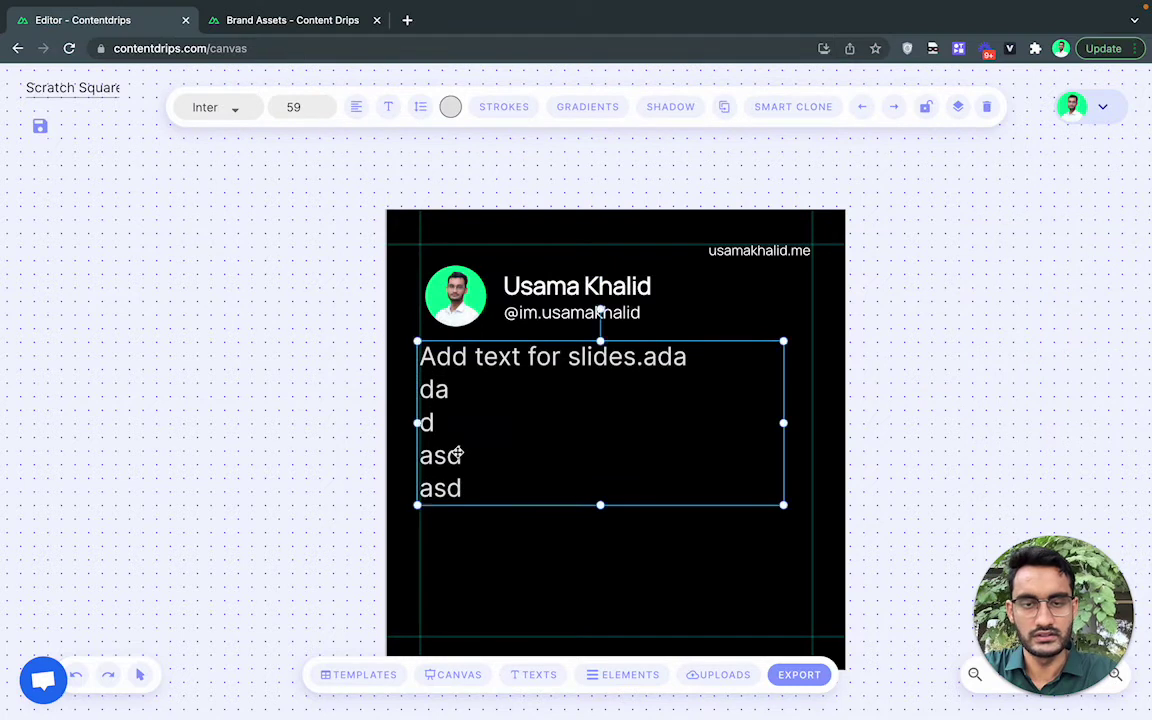
{"action": "left_click", "coordinate": [670, 564]}
Step: Copy the slide as an image and paste it into a new tweet on twitter.com
{"action": "left_click", "coordinate": [818, 680]}
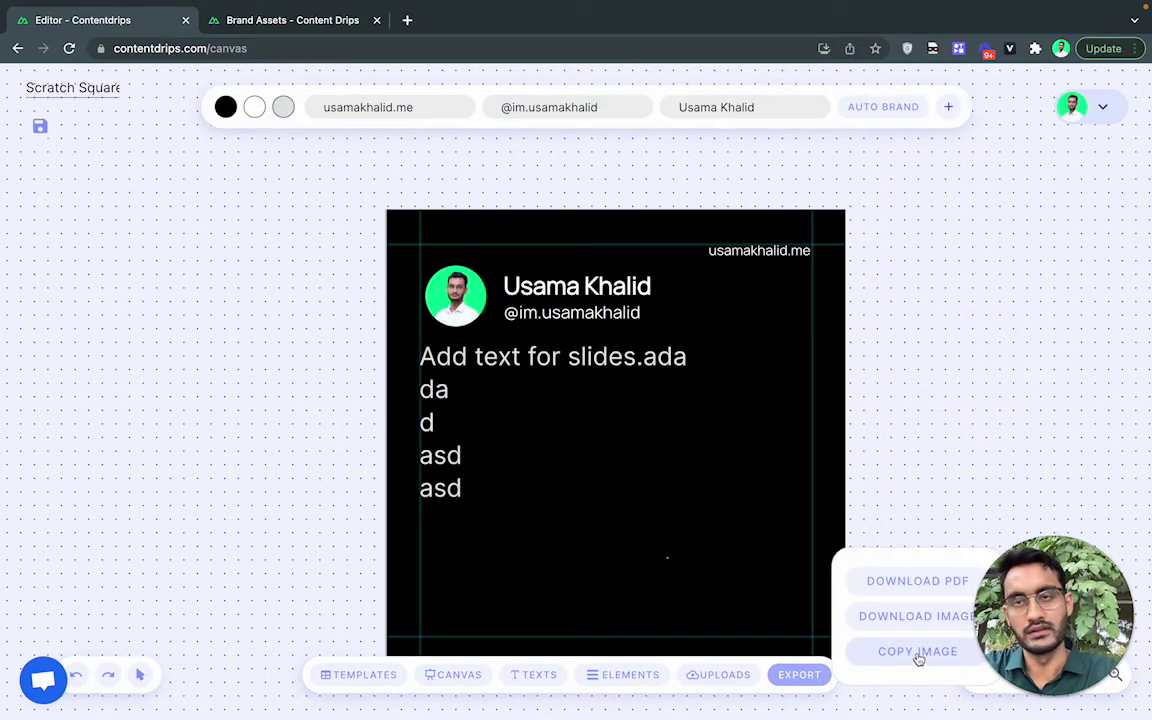
{"action": "left_click", "coordinate": [918, 659]}
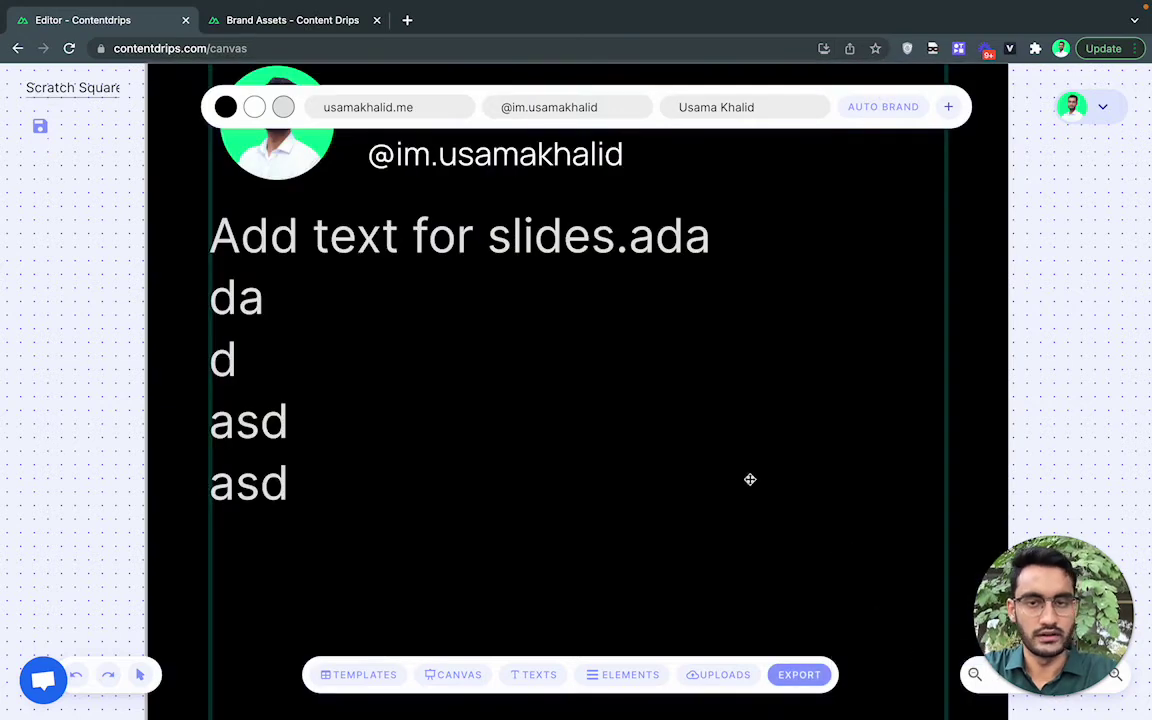
{"action": "left_click", "coordinate": [260, 22]}
{"action": "left_click", "coordinate": [262, 45]}
{"action": "type", "text": "twitter.com"}
{"action": "key", "text": "Return"}
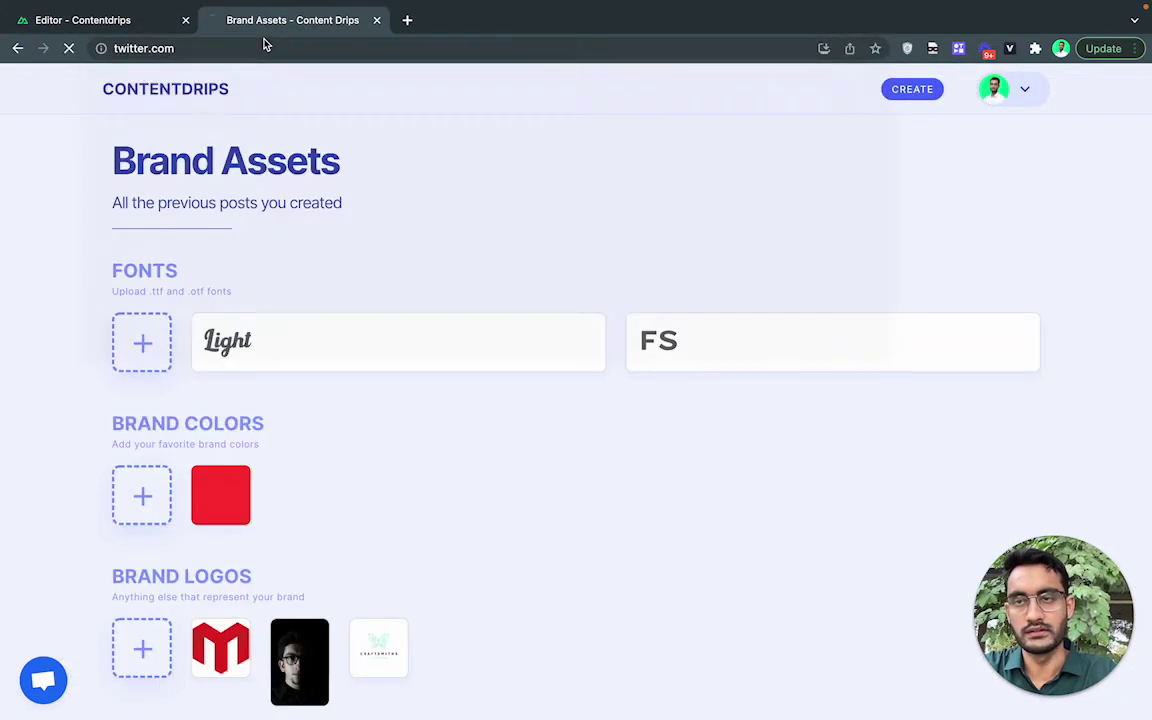
{"action": "left_click", "coordinate": [465, 146]}
{"action": "key", "text": "ctrl+v"}
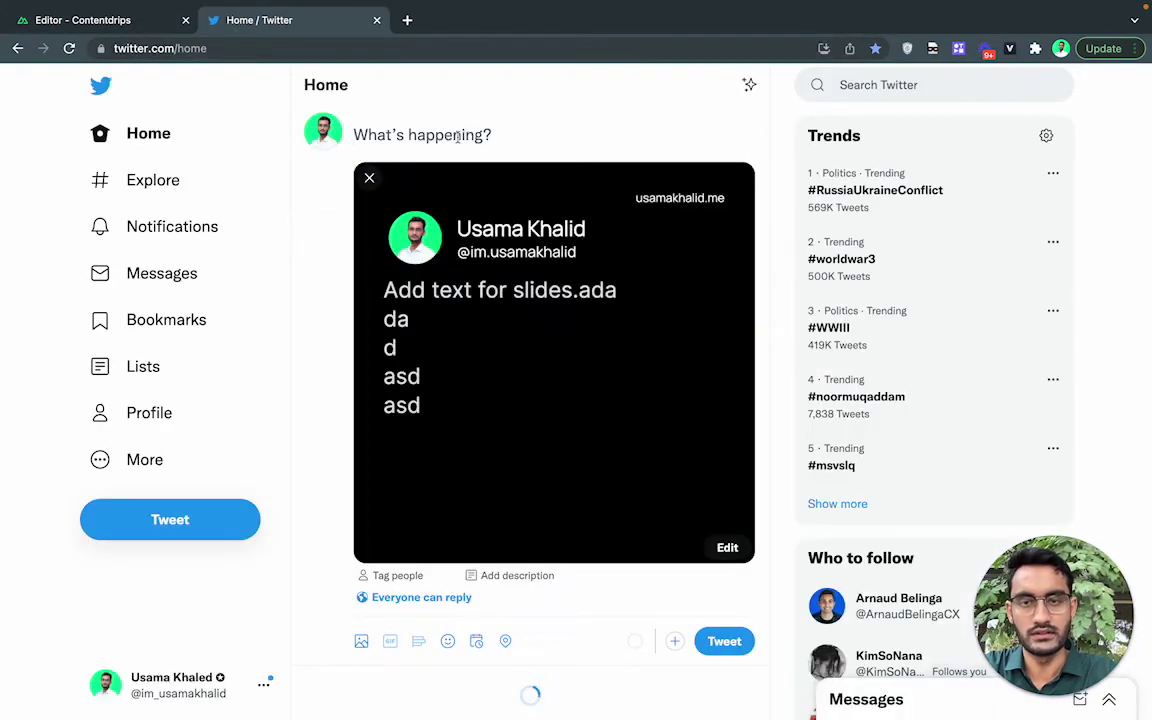
Step: Back in the editor, switch to the second brand profile and apply AUTO BRAND to the slide
{"action": "left_click", "coordinate": [124, 20]}
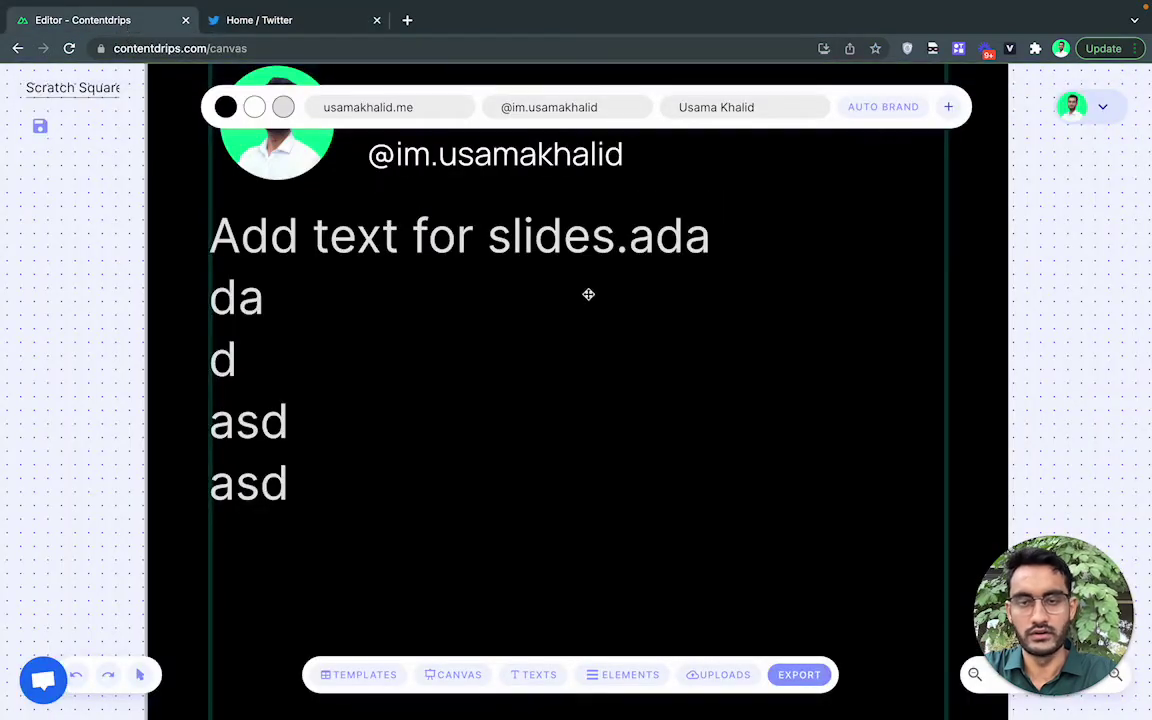
{"action": "left_click", "coordinate": [648, 324]}
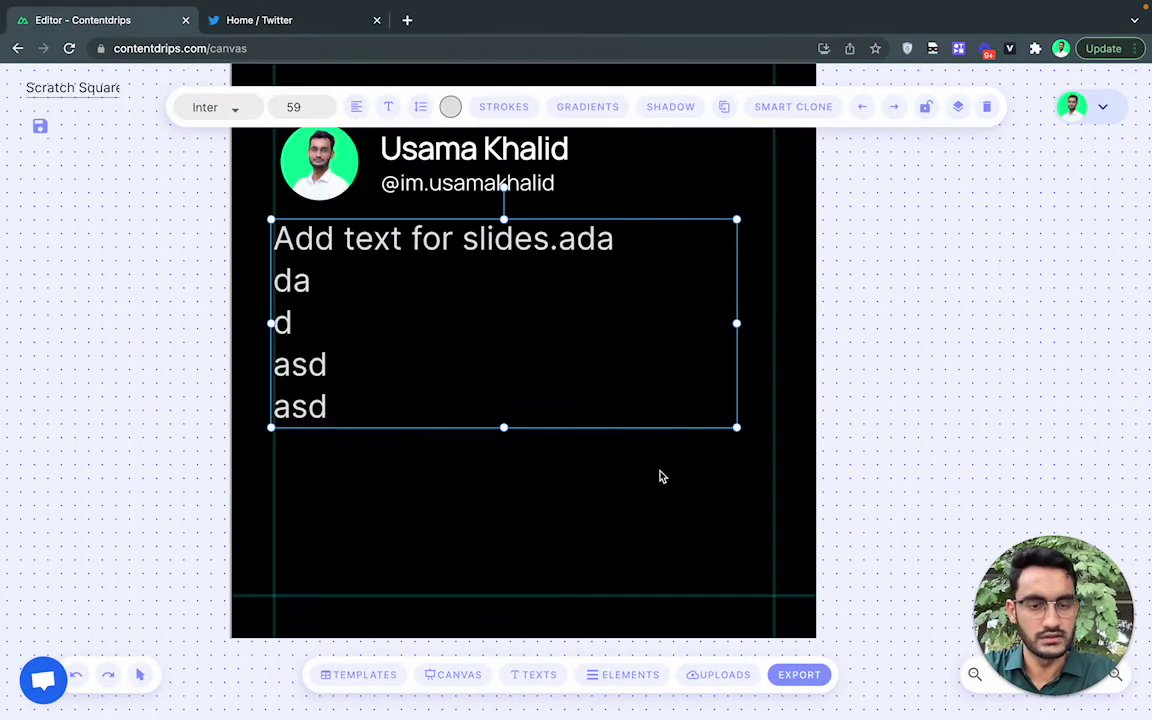
{"action": "left_click", "coordinate": [660, 477]}
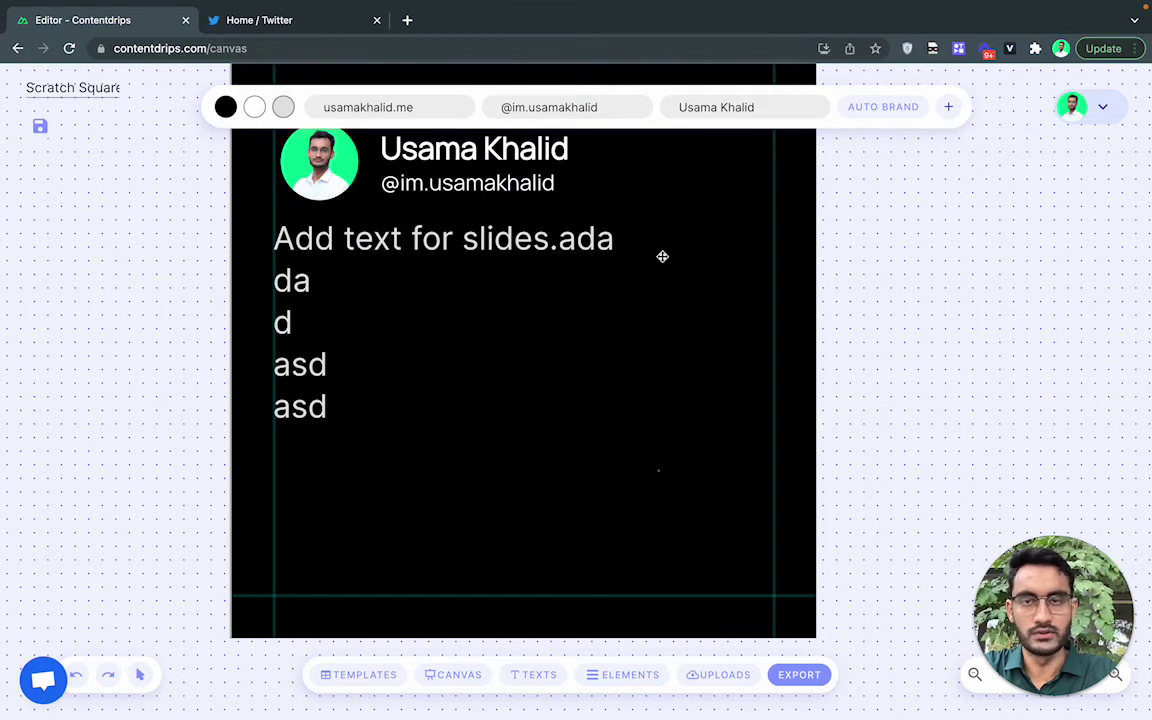
{"action": "left_click", "coordinate": [1088, 106]}
{"action": "left_click", "coordinate": [1076, 187]}
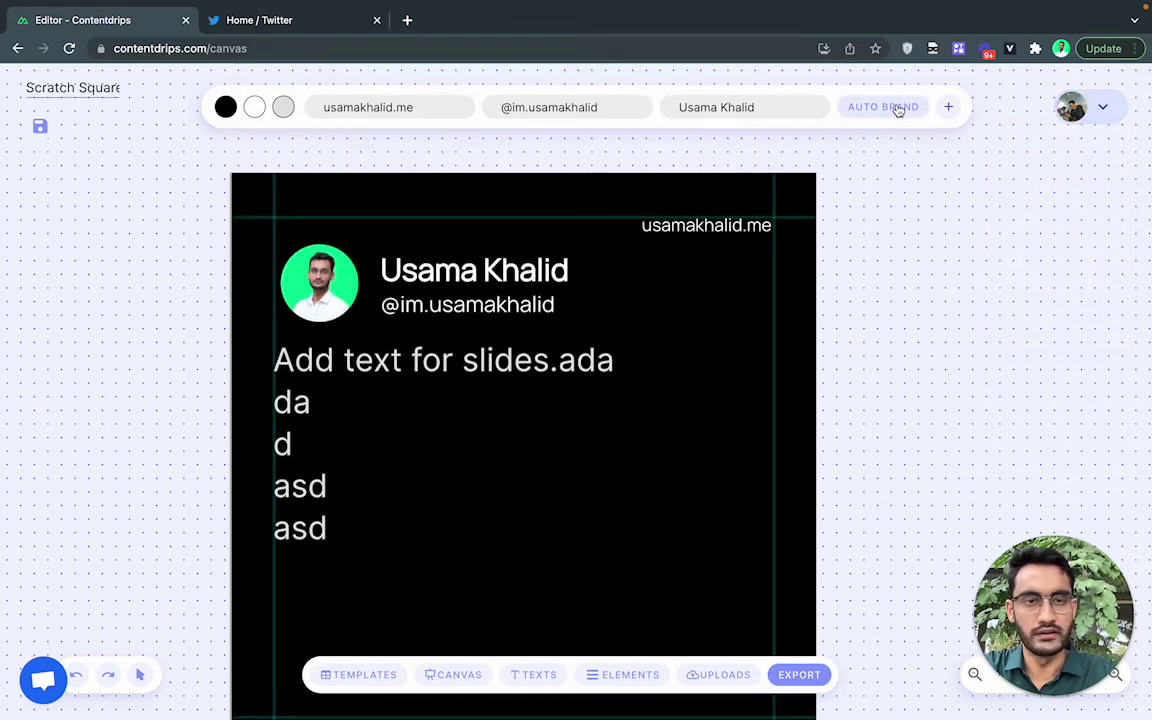
{"action": "left_click", "coordinate": [898, 108]}
Step: Select the website line at the top right of the slide
{"action": "left_click", "coordinate": [310, 346]}
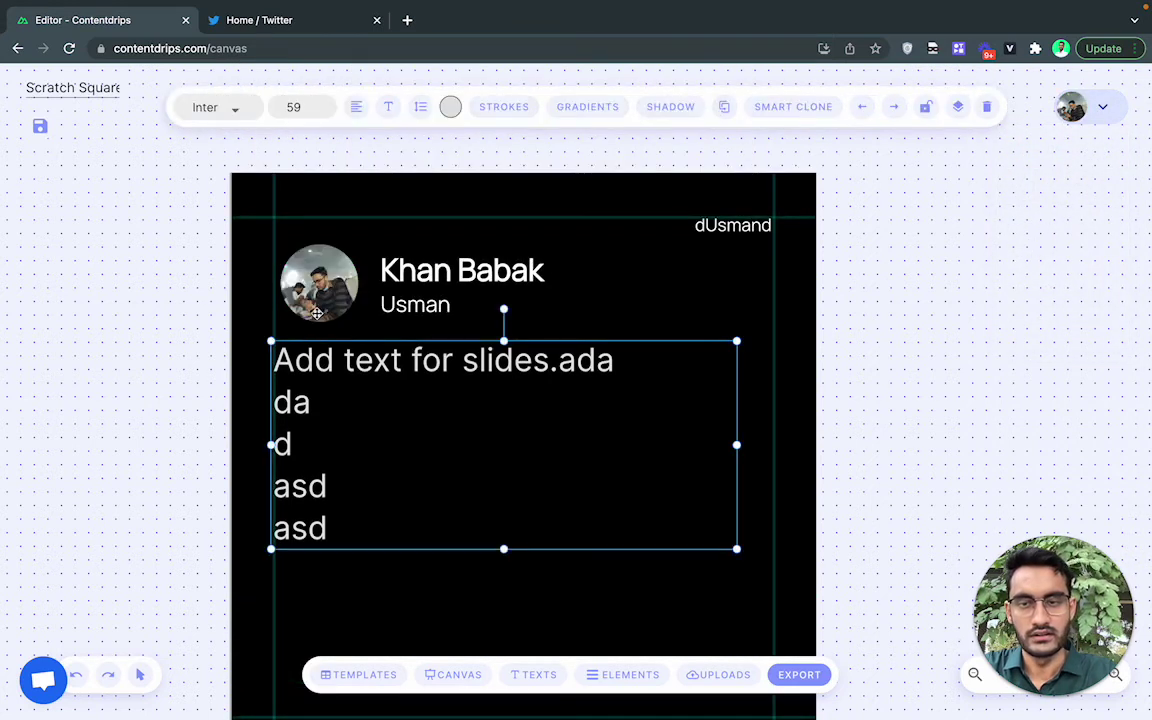
{"action": "left_click", "coordinate": [533, 229]}
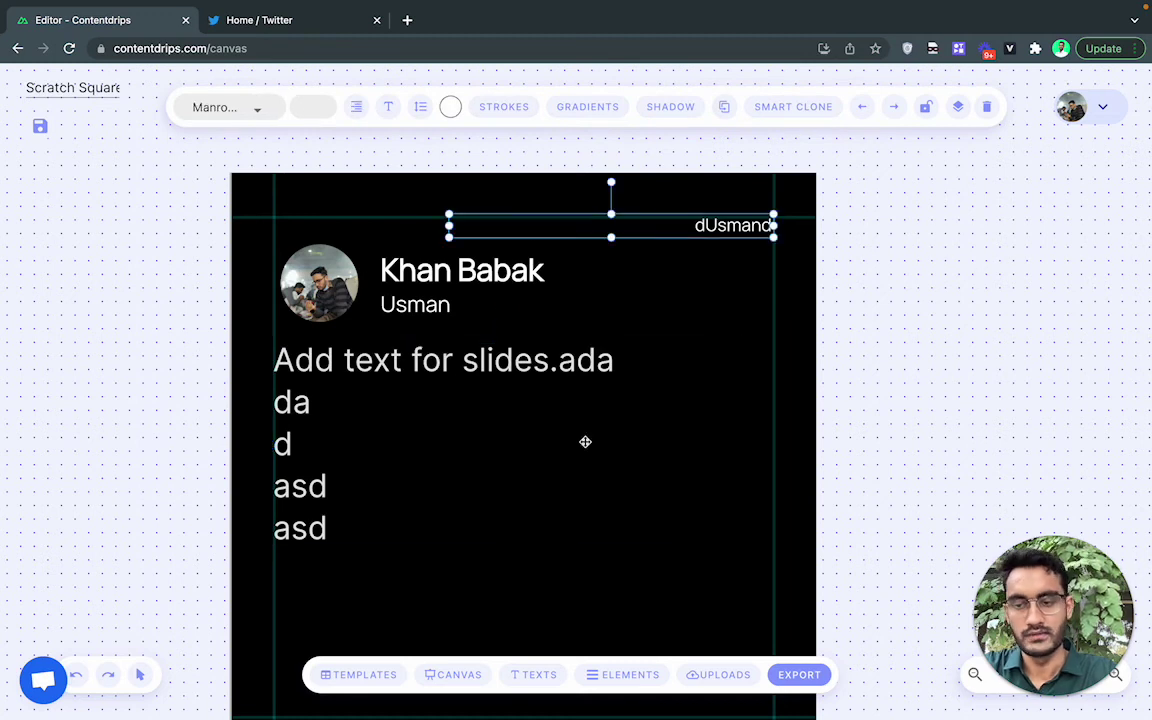
{"action": "scroll", "coordinate": [270, 600], "scroll_direction": "down", "scroll_amount": 5}
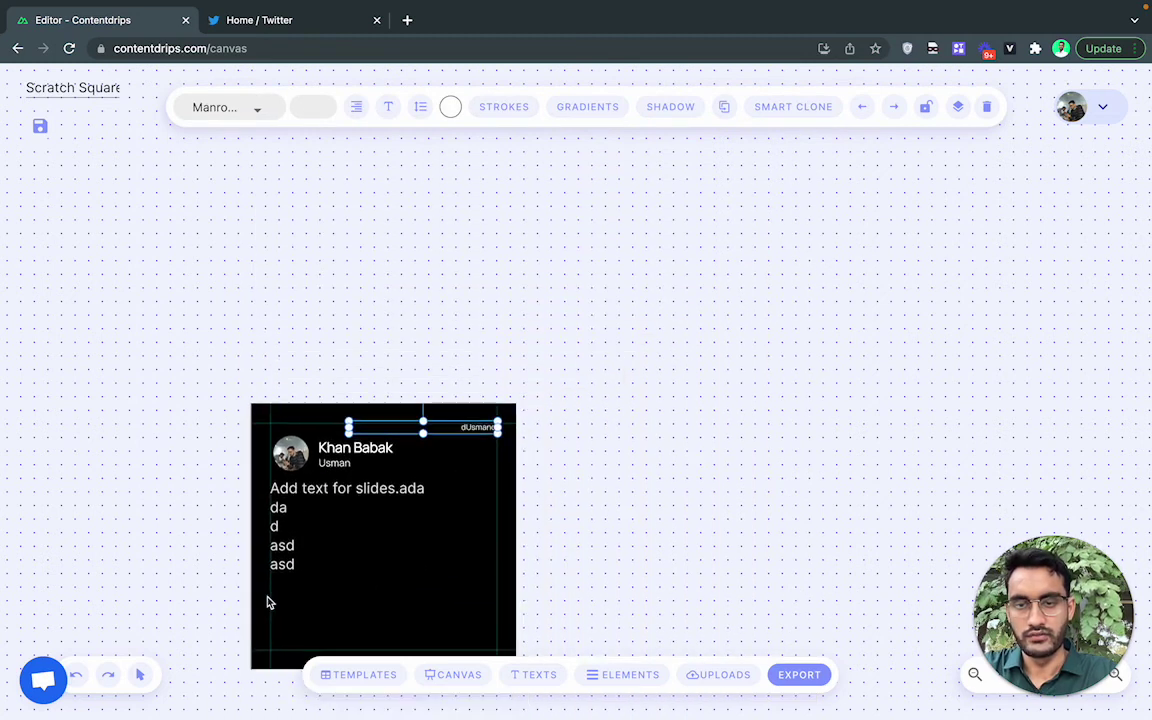